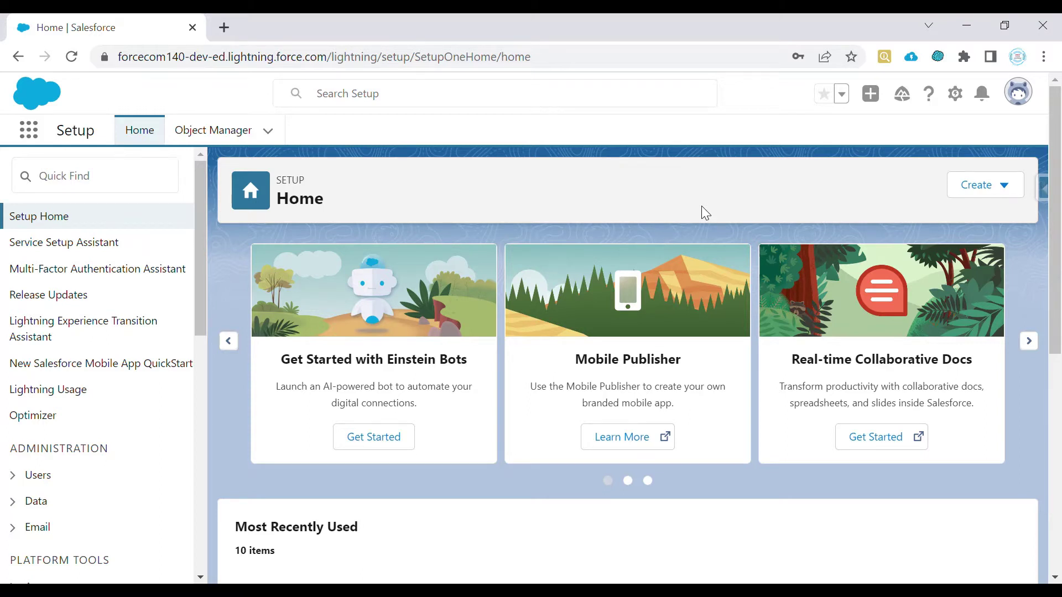
In a new tab, search Google for 'chrome web store' and go to the Chrome Web Store.
click(224, 27)
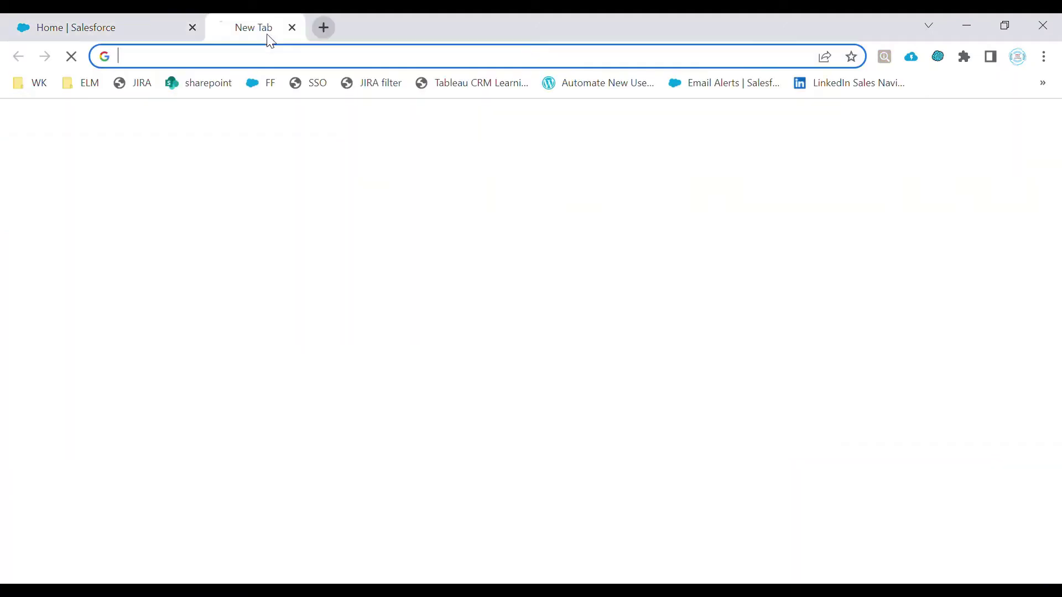
click(253, 64)
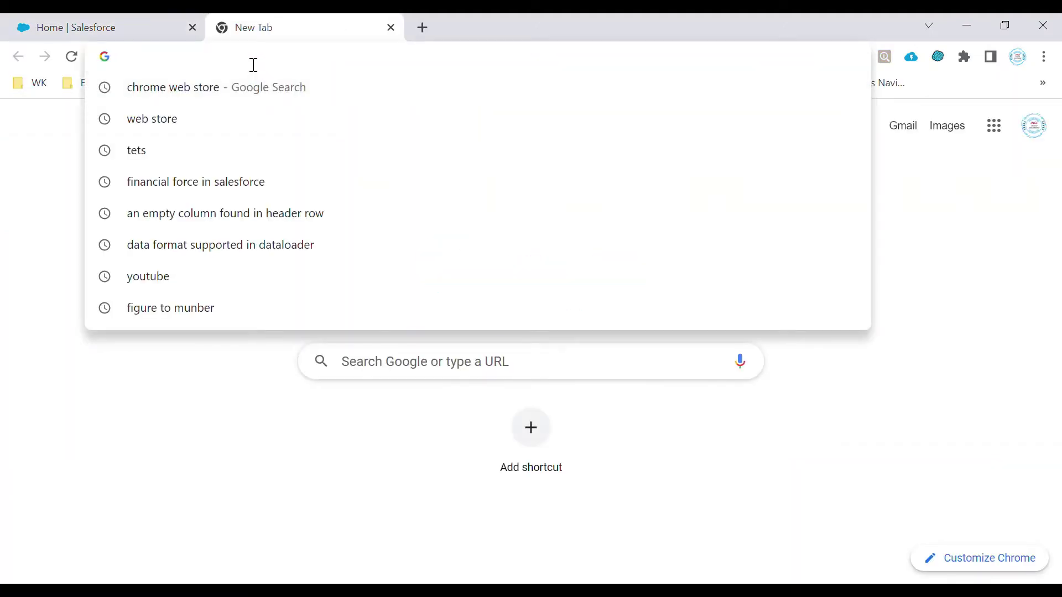
text(chro)
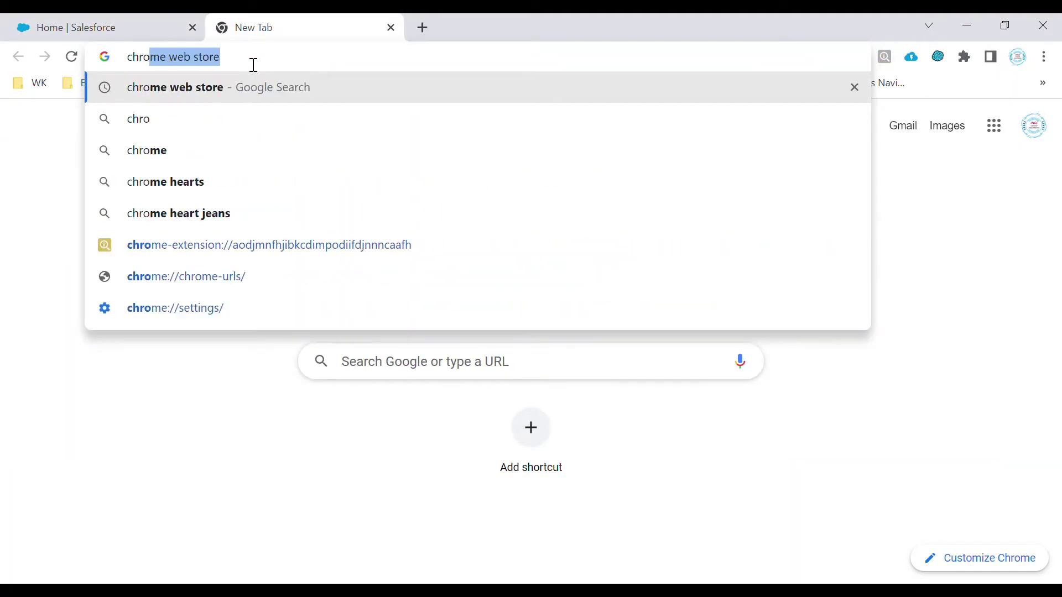
text(me web store)
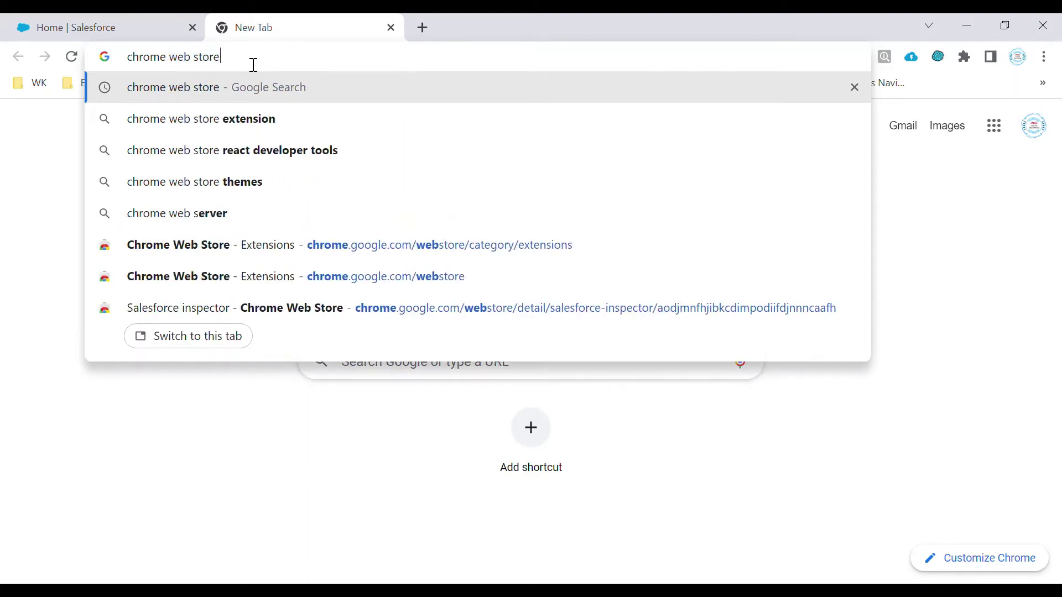
key(Return)
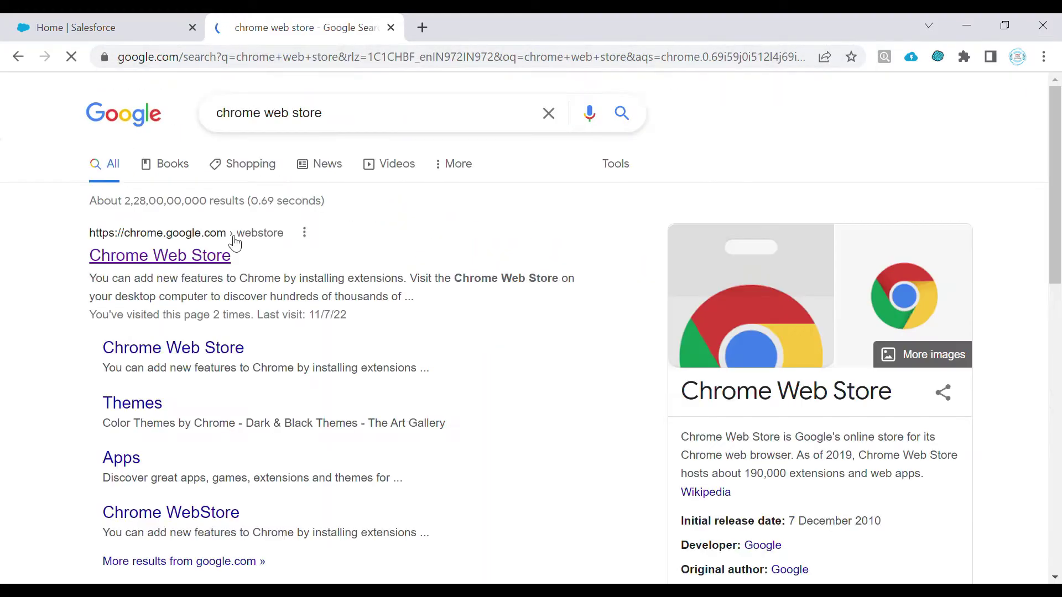
click(163, 260)
Search the store for 'salesforce inspector', open the extension's page, then return to Setup Home.
click(131, 172)
text(salesfor)
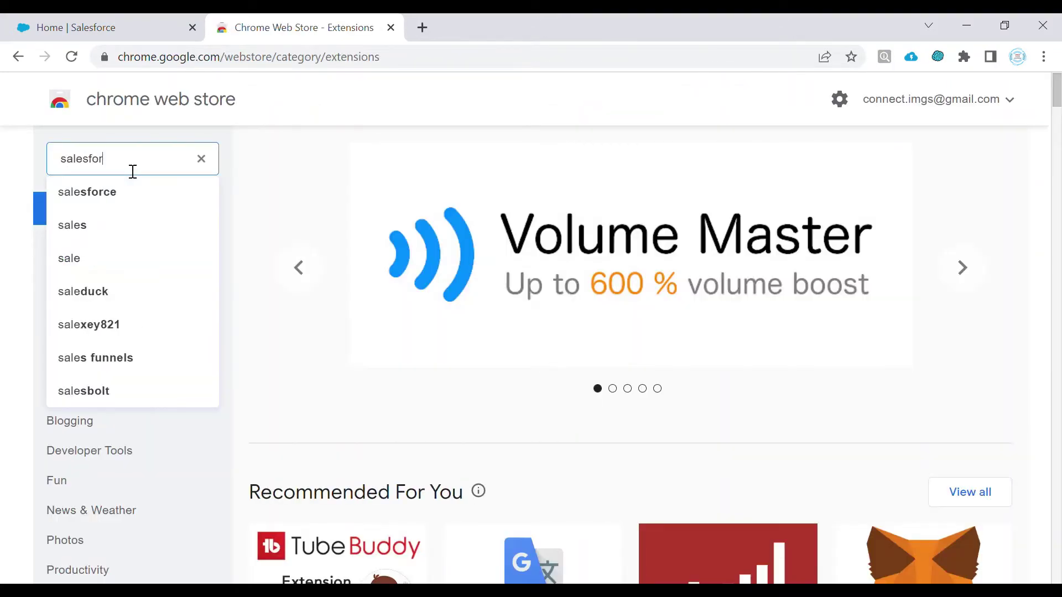
text(ce inspector)
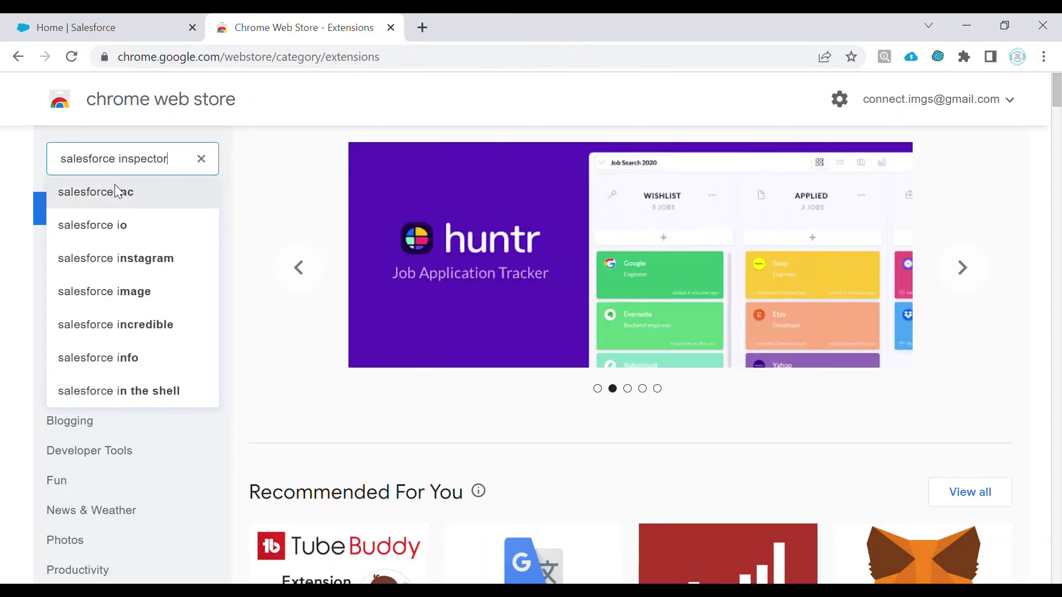
click(116, 192)
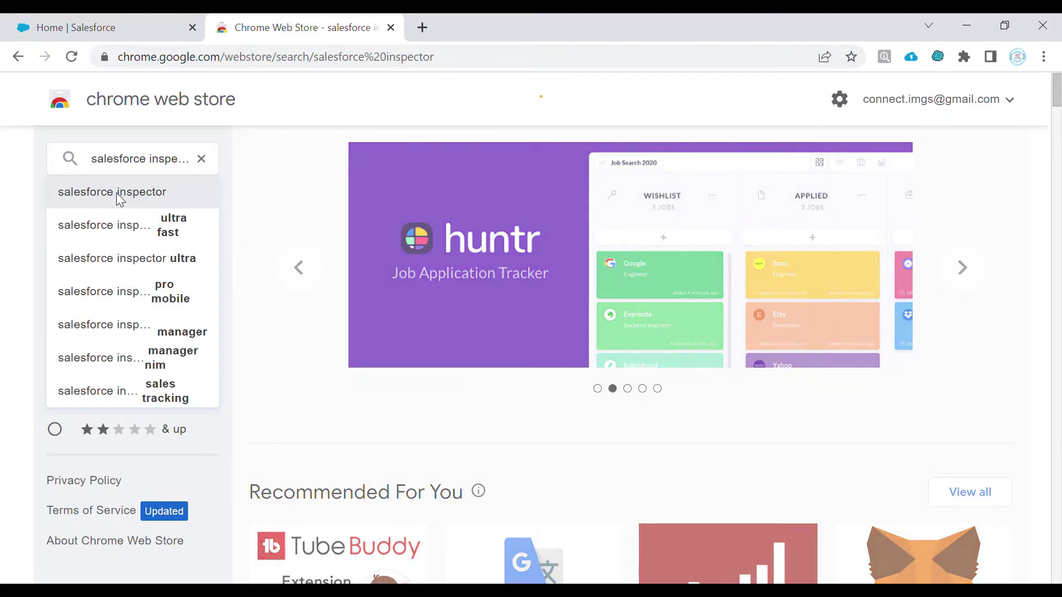
click(342, 288)
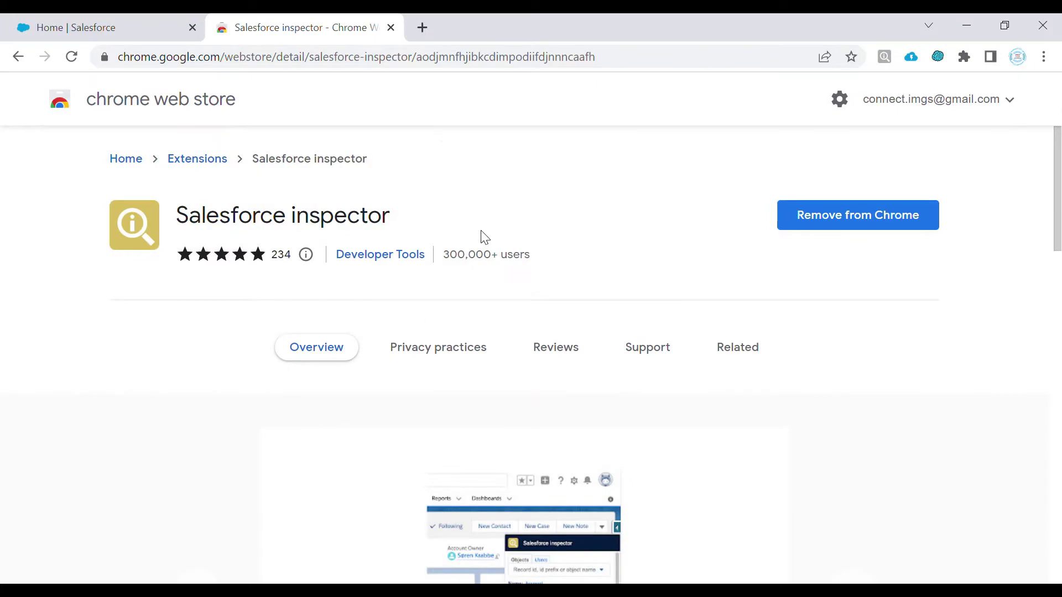
drag(1057, 221, 950, 205)
click(124, 27)
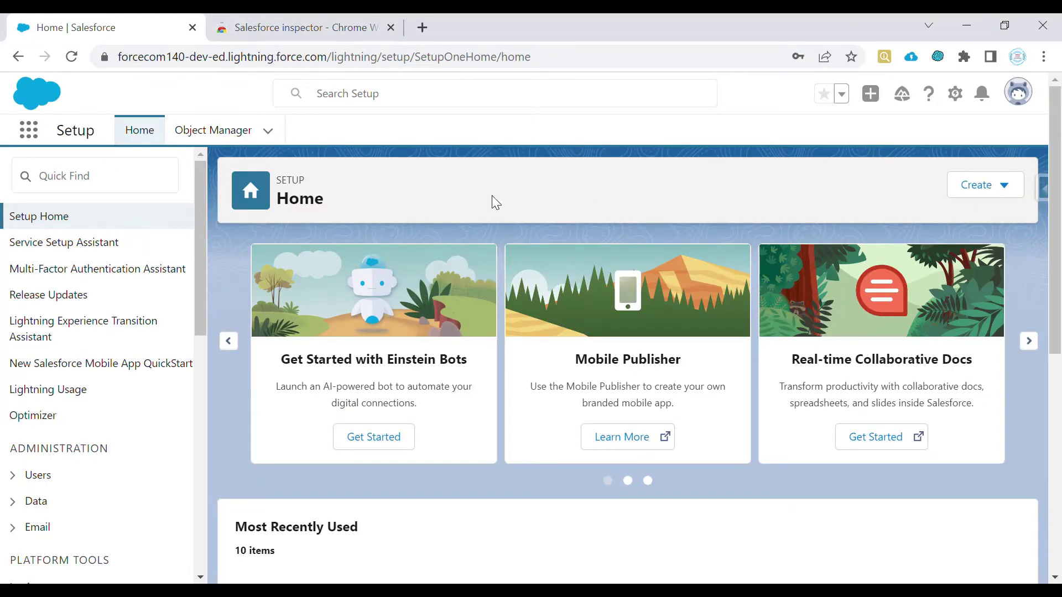
Launch Data Export from the Salesforce Inspector side panel and switch to its new tab.
click(1042, 188)
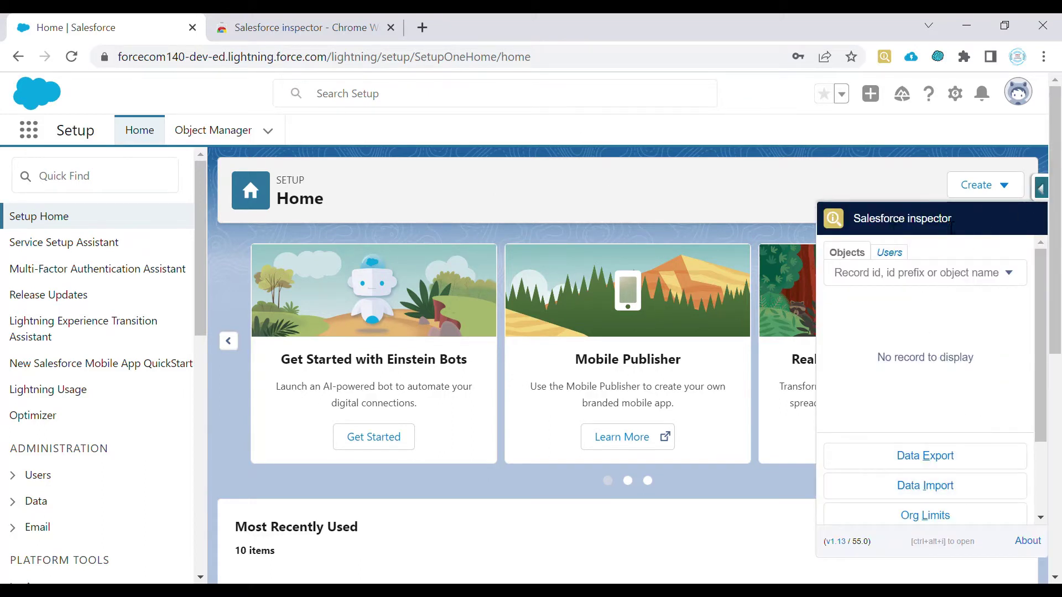
drag(962, 221, 844, 227)
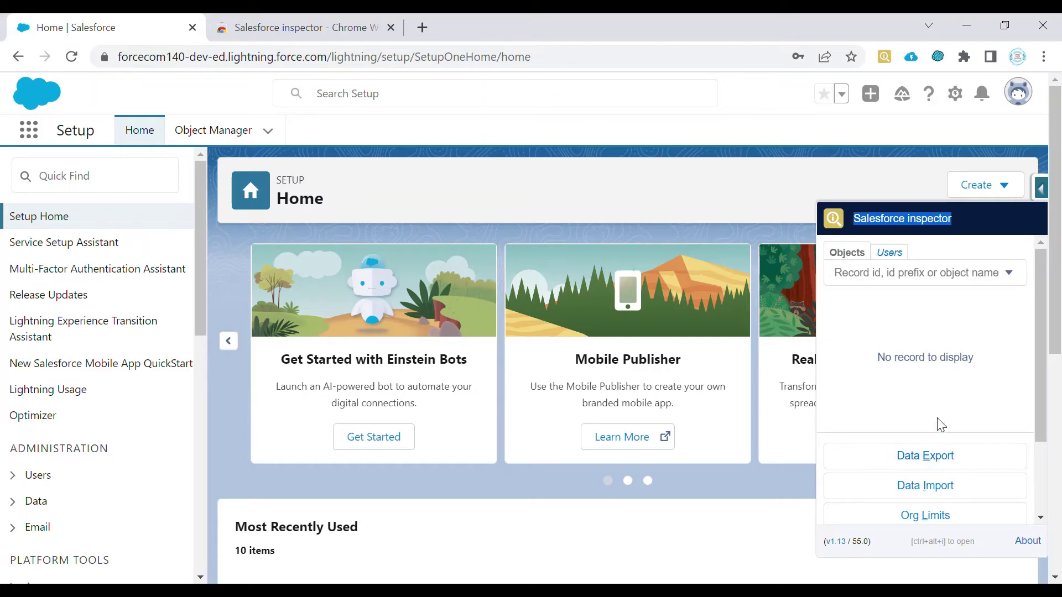
click(923, 460)
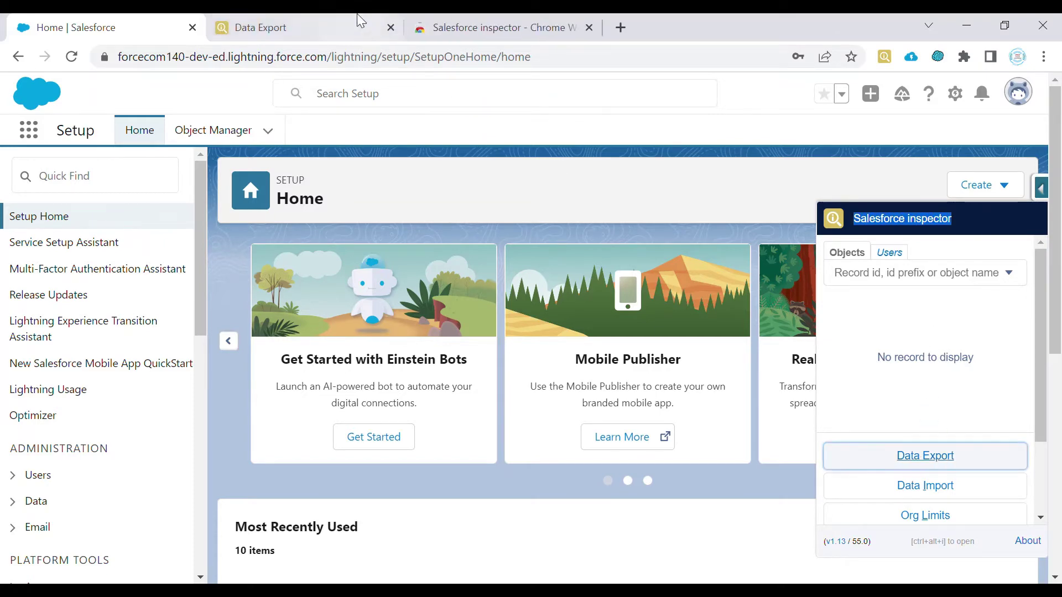
click(368, 17)
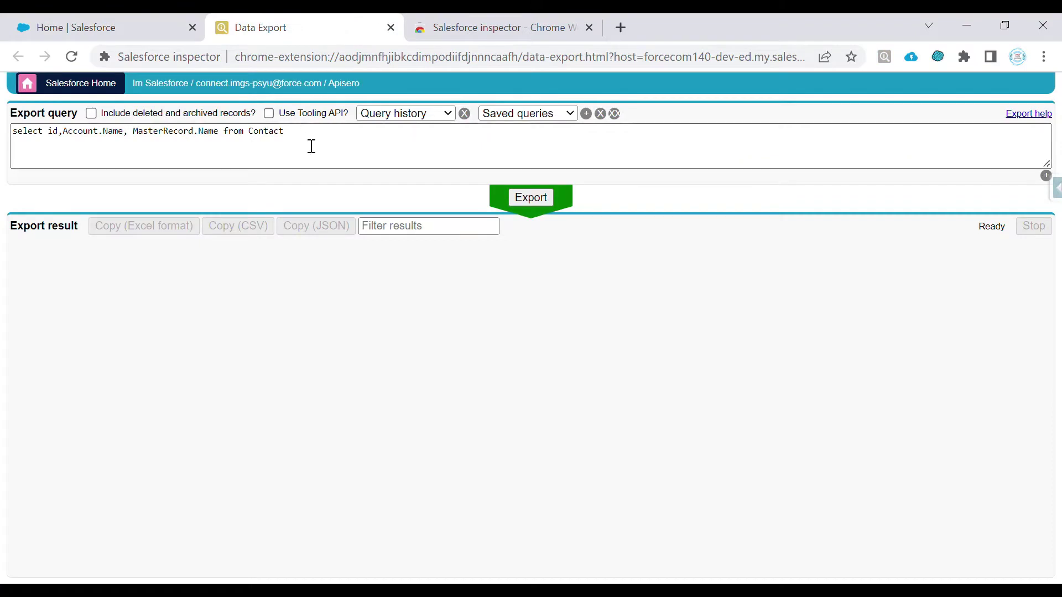
Run the query 'select id from Contact' to export 20 Contact Ids.
mouse_move(303, 135)
mouse_down()
mouse_move(19, 135)
mouse_move(308, 142)
mouse_up()
click(111, 157)
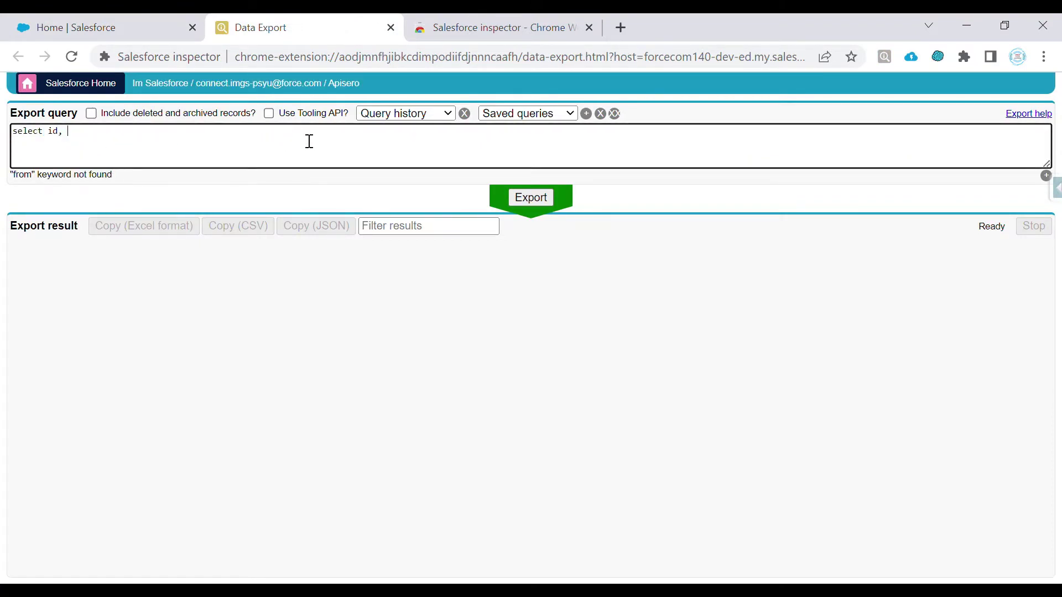
text(from Con)
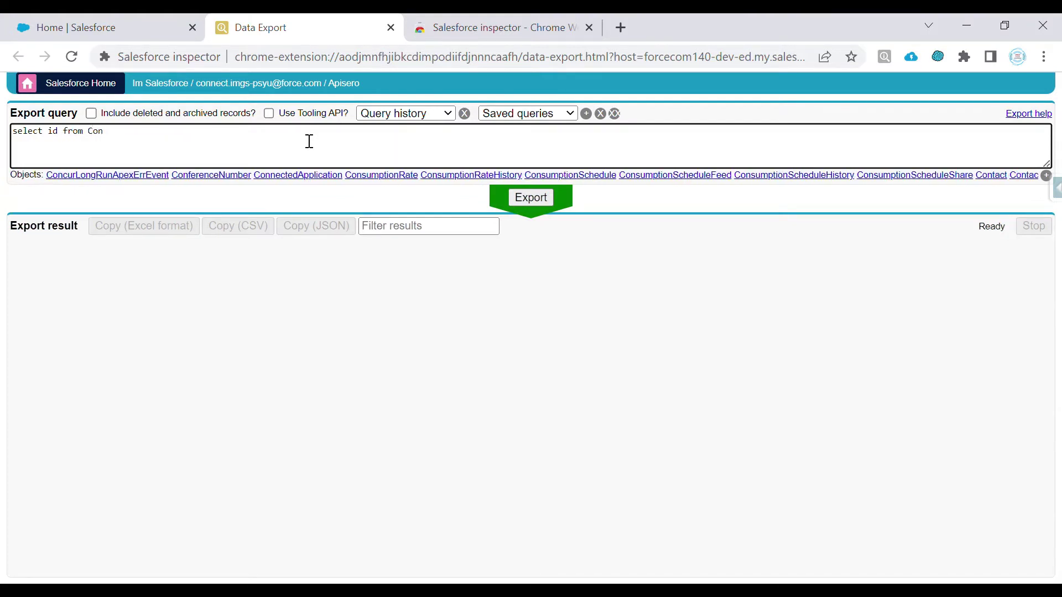
text(tact)
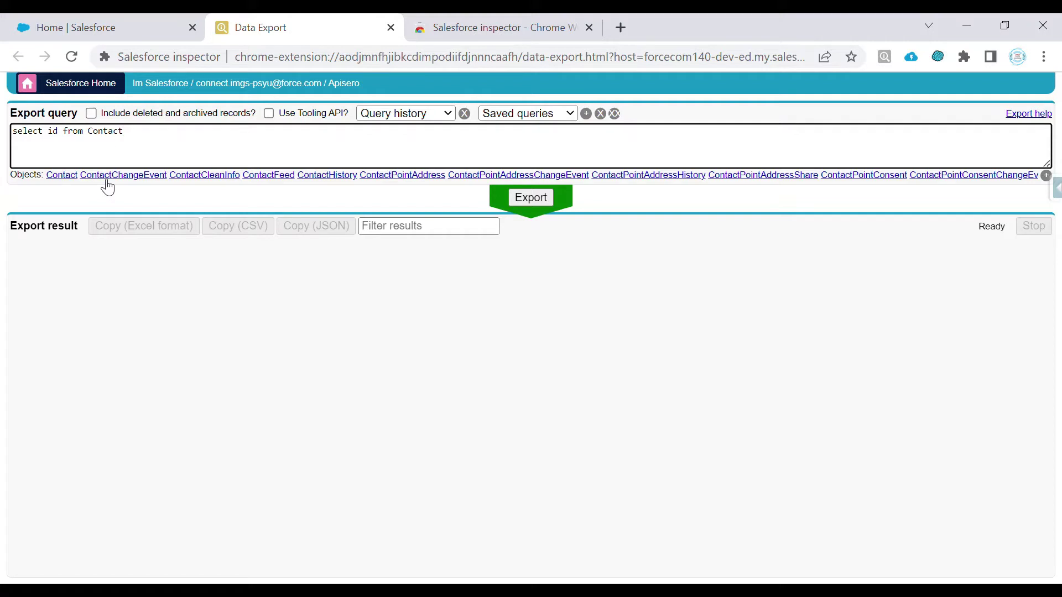
click(63, 180)
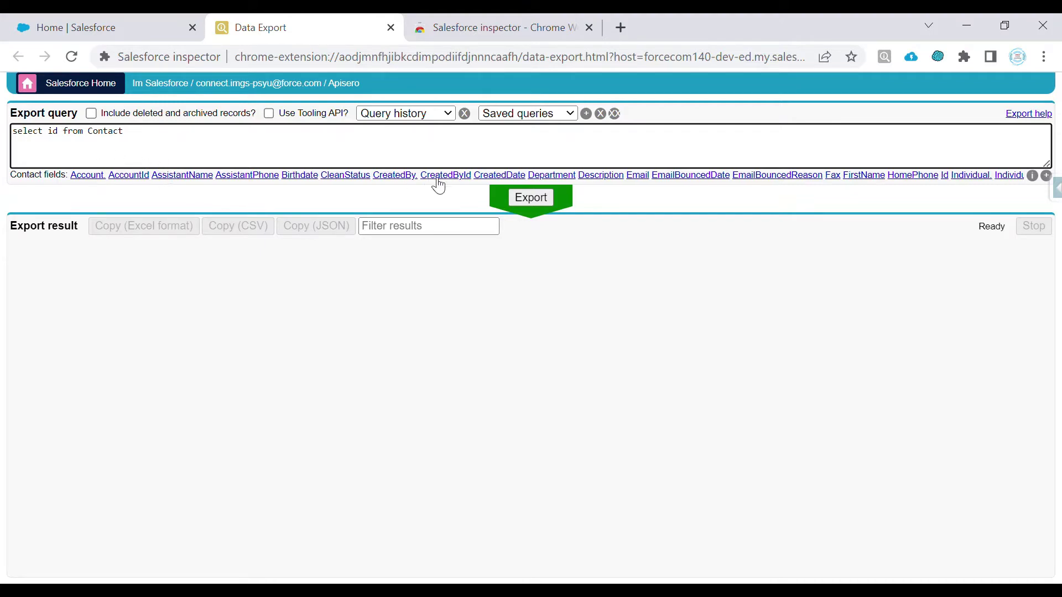
click(532, 201)
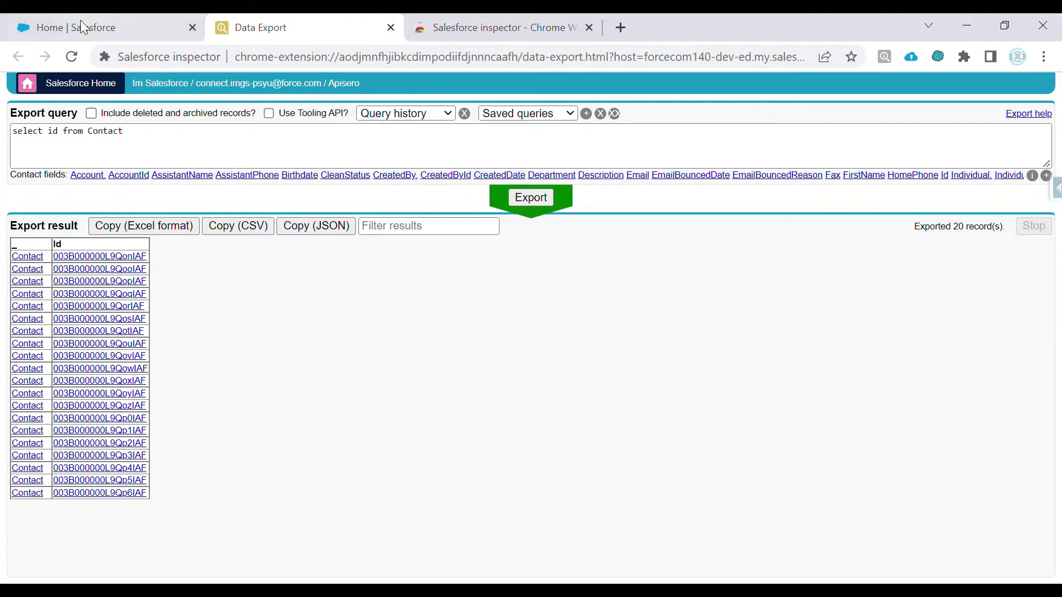
Insert the AccountId field after id in the query using the autocomplete suggestion.
click(59, 139)
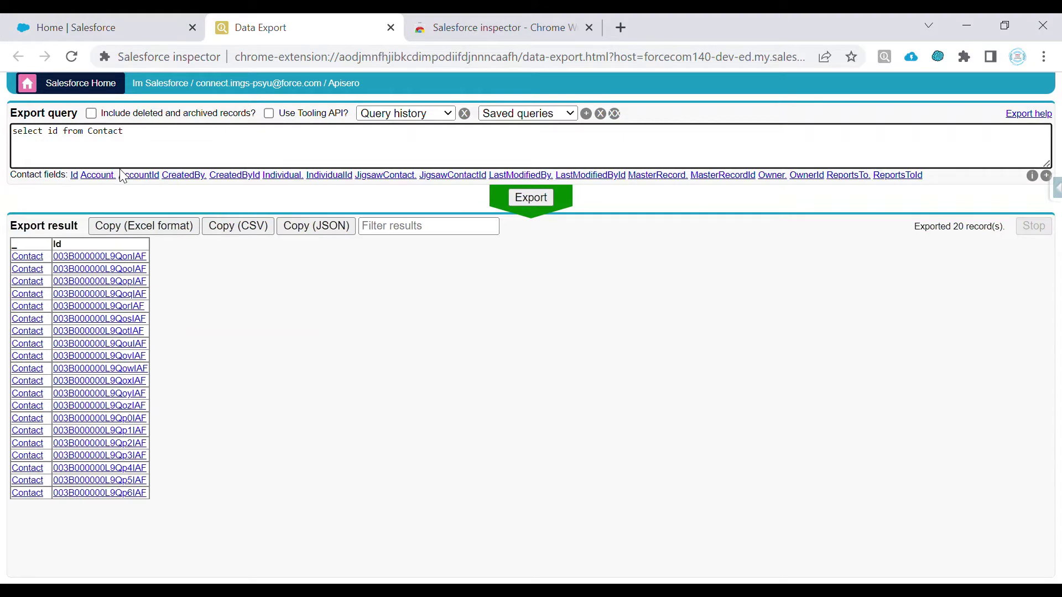
text(,)
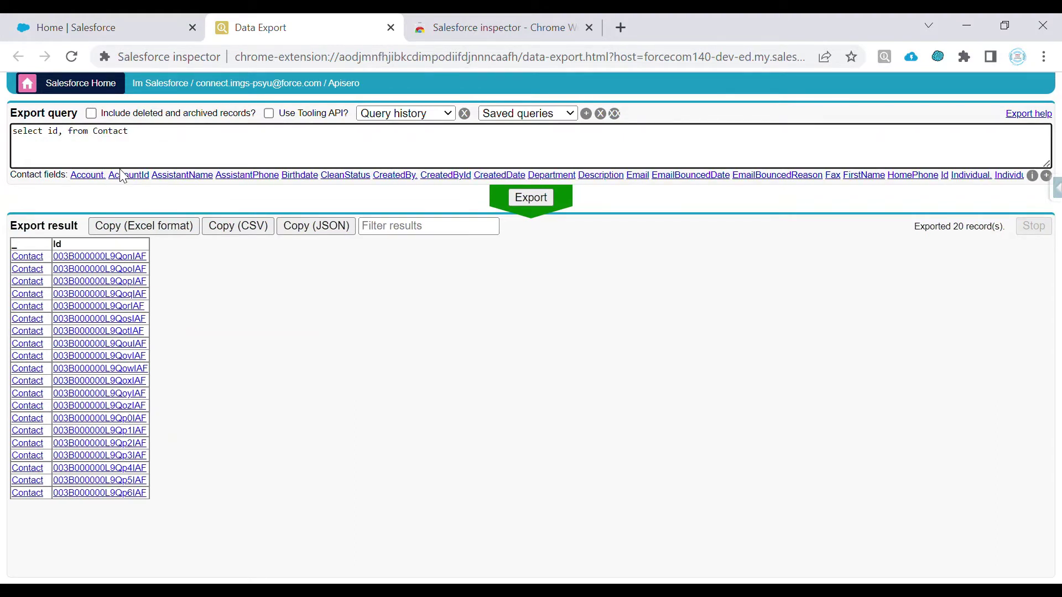
text(account)
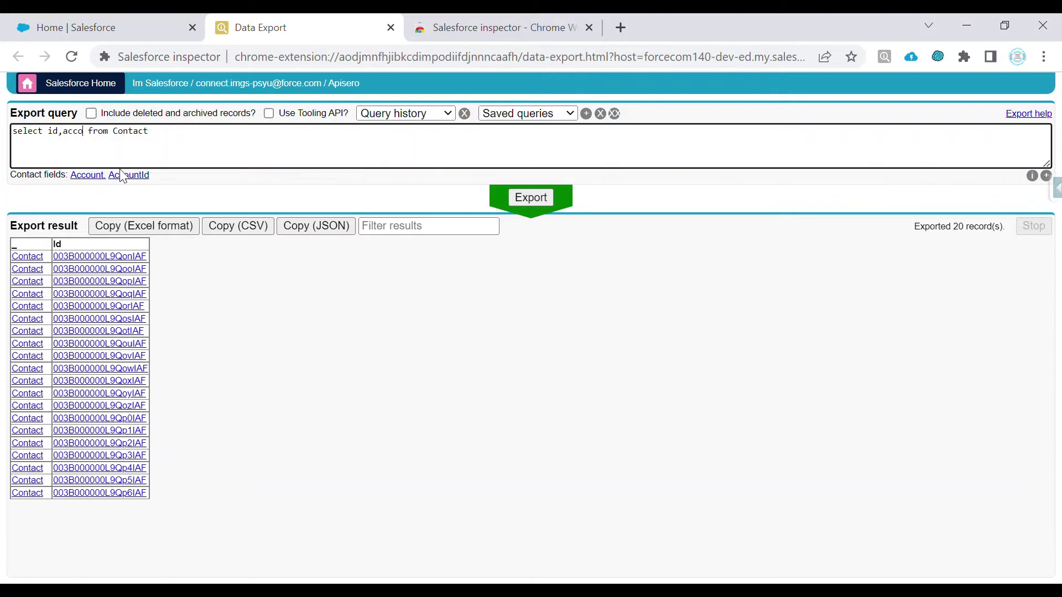
click(124, 186)
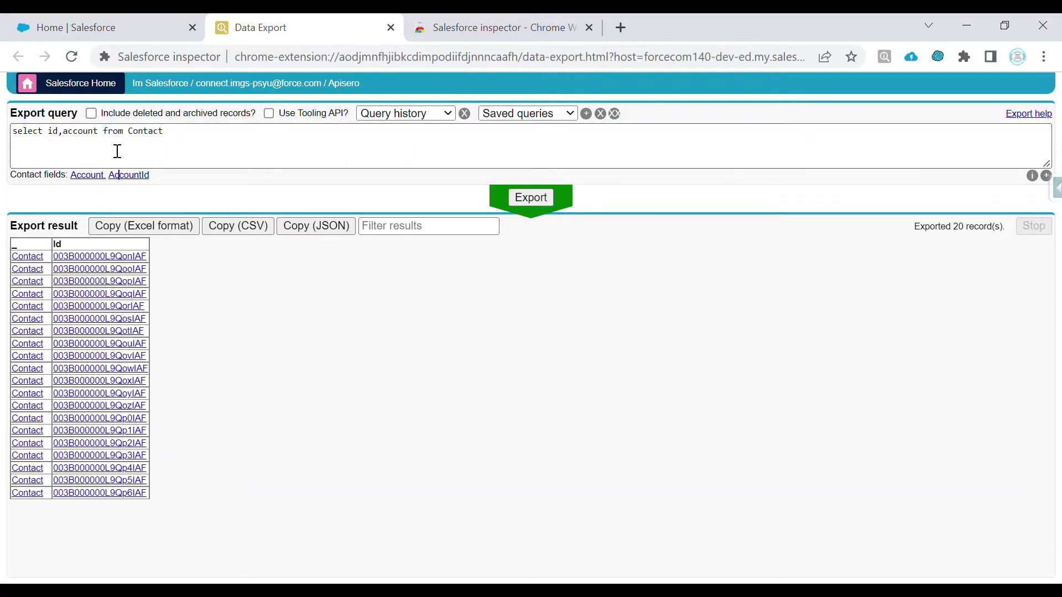
click(131, 176)
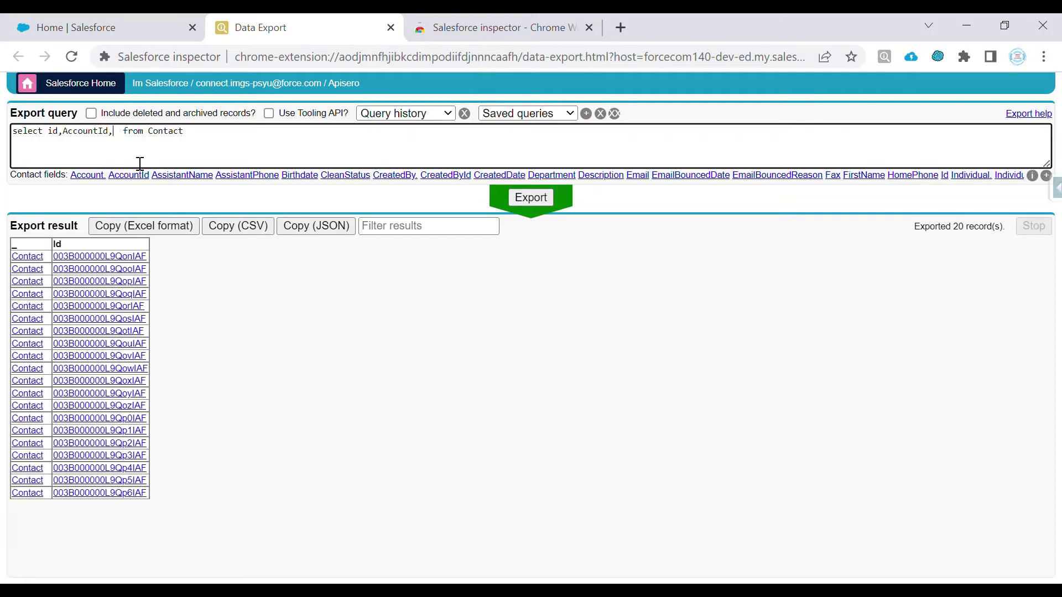
text(i)
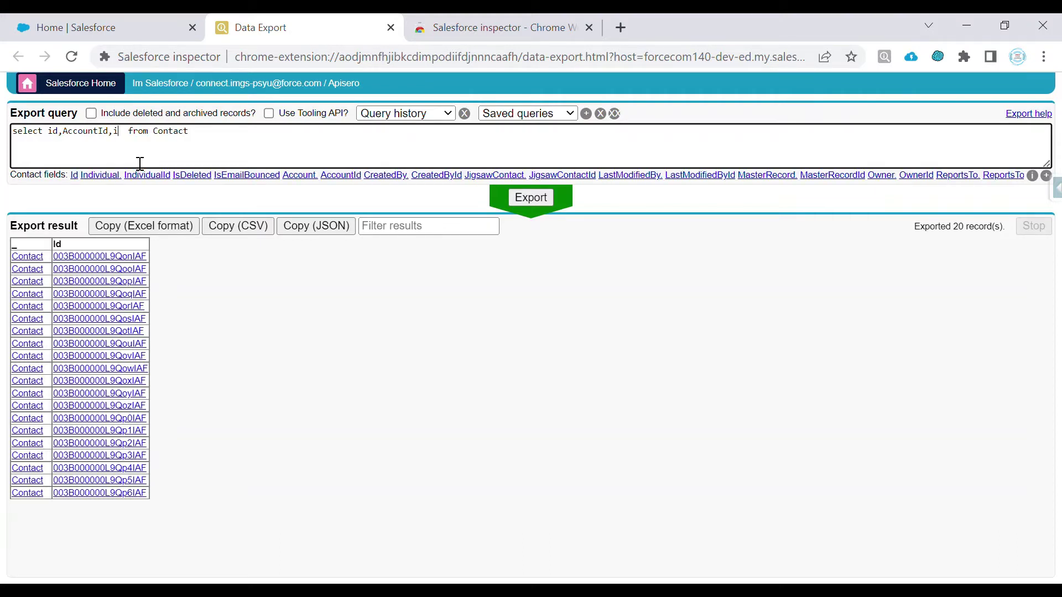
key(BackSpace)
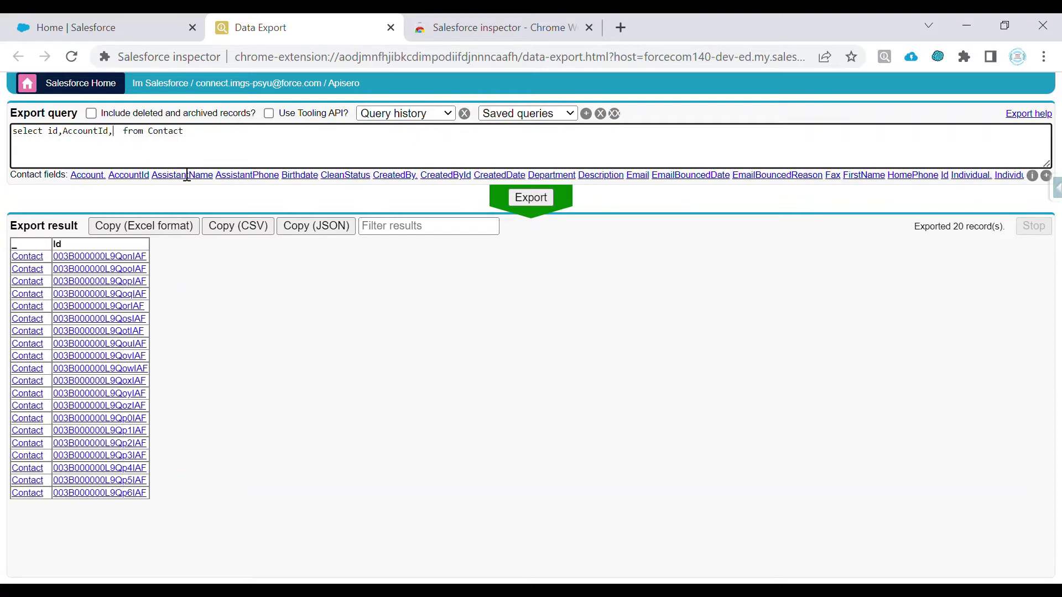
Remove the trailing comma, rerun 'select id,AccountId from Contact', and show all Contact fields.
click(1046, 175)
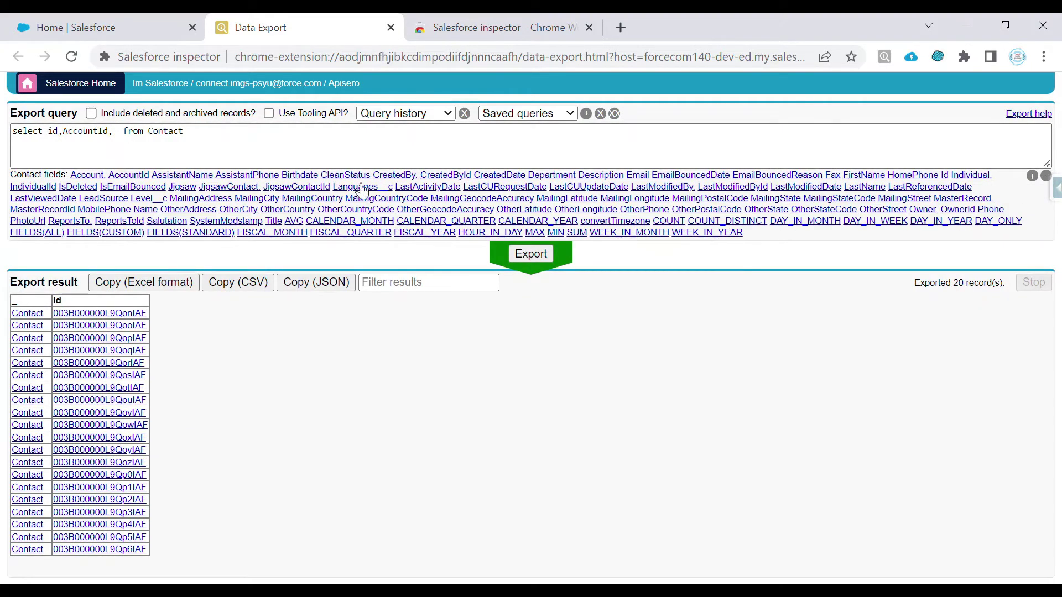
click(117, 133)
key(BackSpace)
click(515, 199)
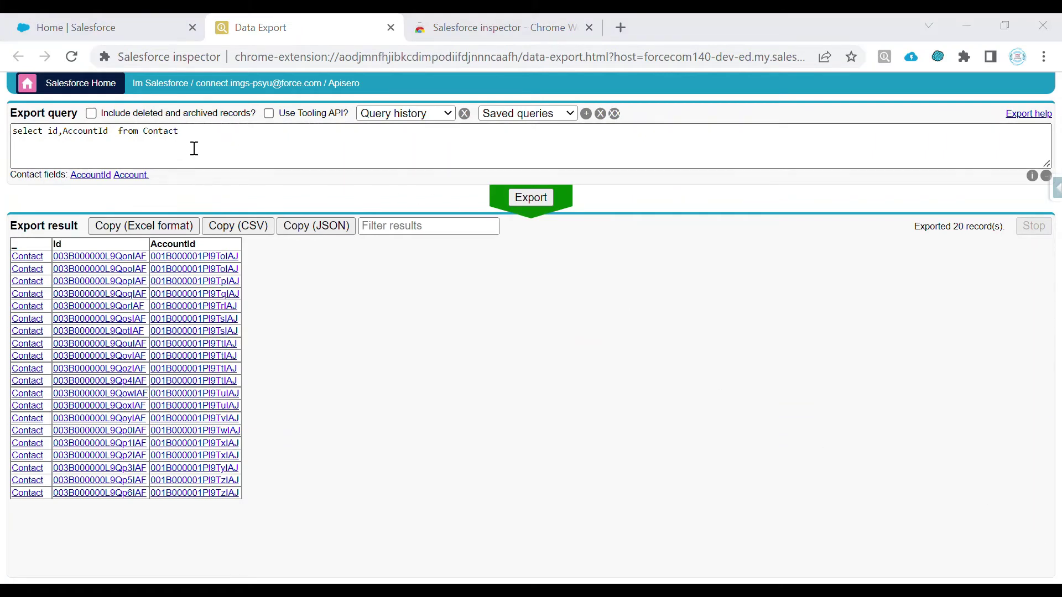
click(567, 126)
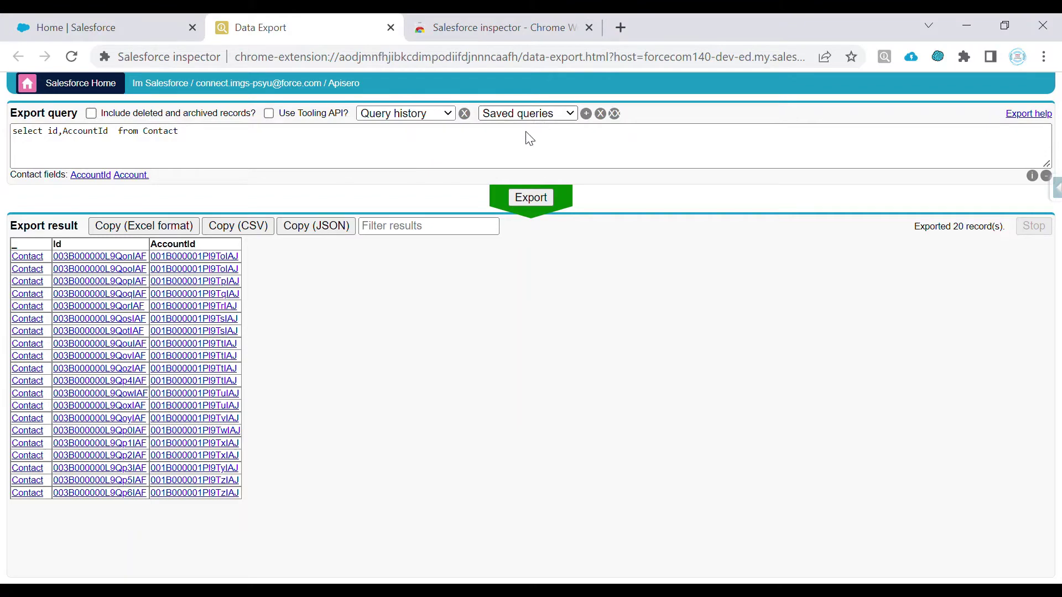
click(487, 146)
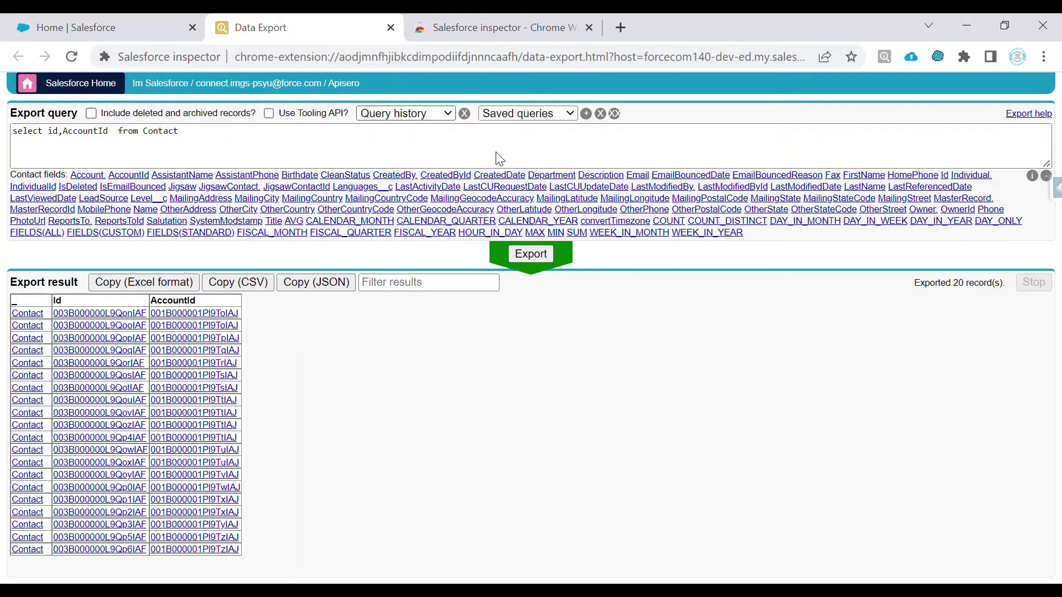
Turn the Use Tooling API option on and then back off.
click(358, 144)
click(271, 115)
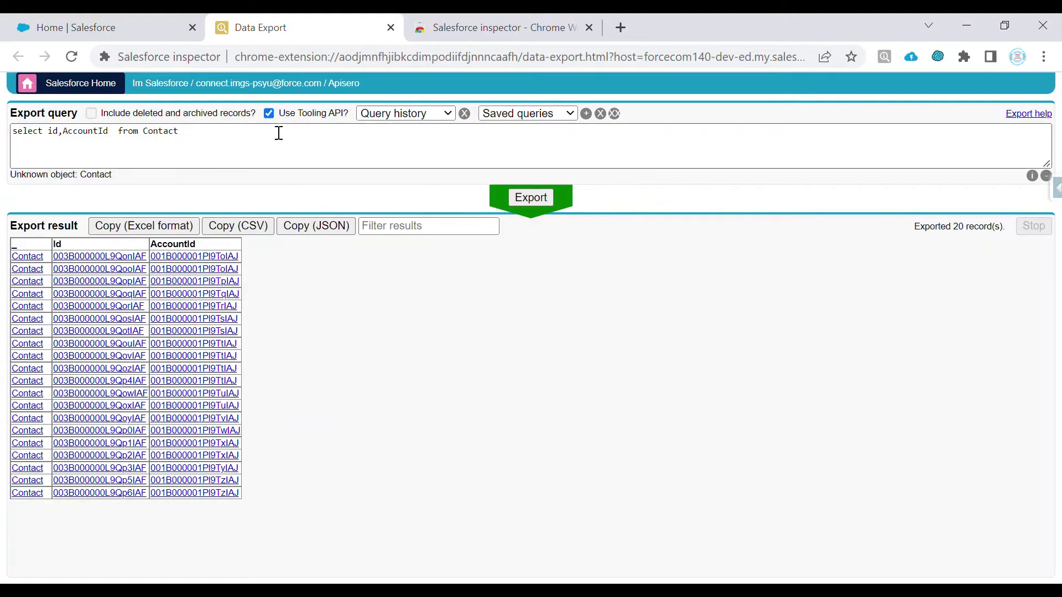
click(269, 116)
click(289, 141)
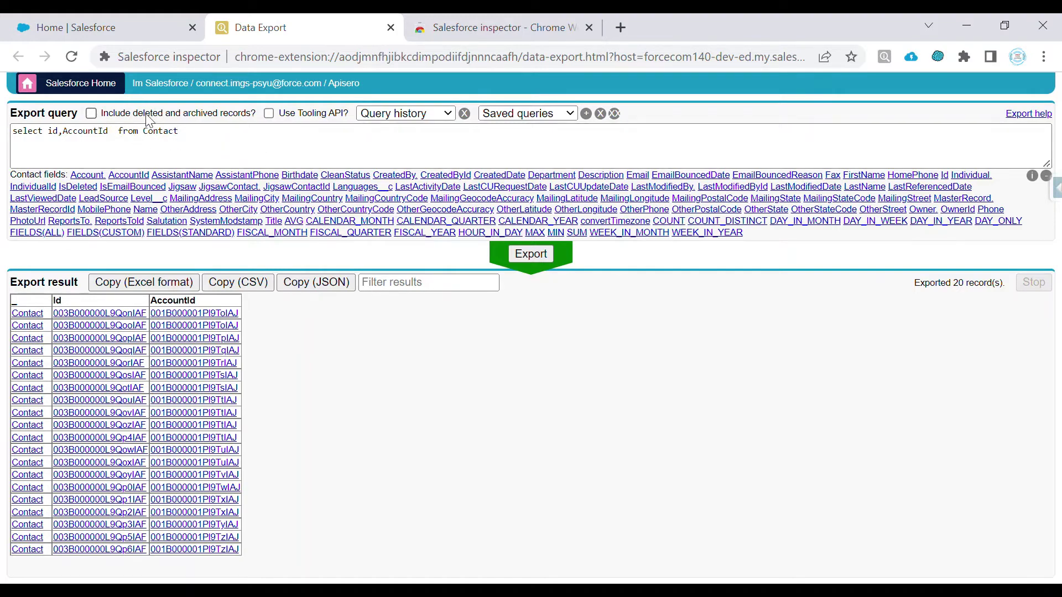
Turn Include deleted and archived records on and back off, then return to Setup Home.
click(92, 113)
click(118, 133)
click(91, 113)
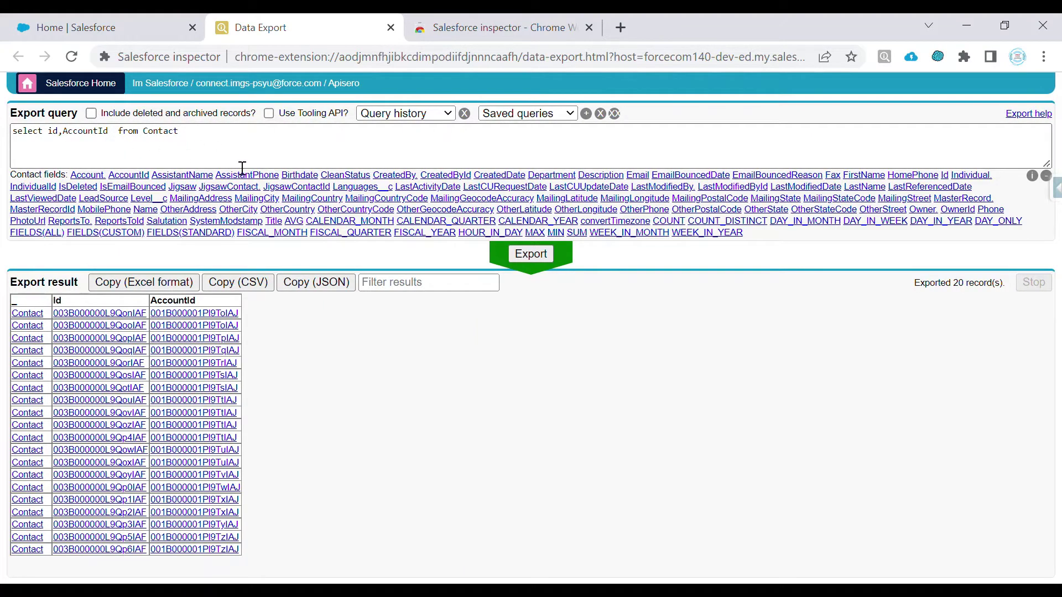
click(97, 22)
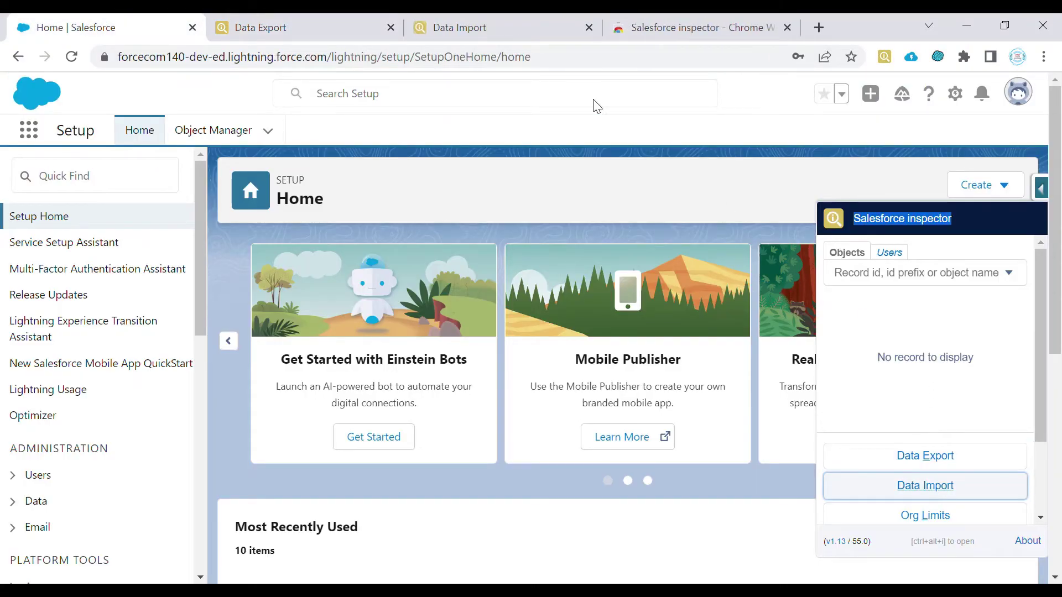
View the Data Import page, briefly check the Data Export tab, then return to Data Import.
click(482, 24)
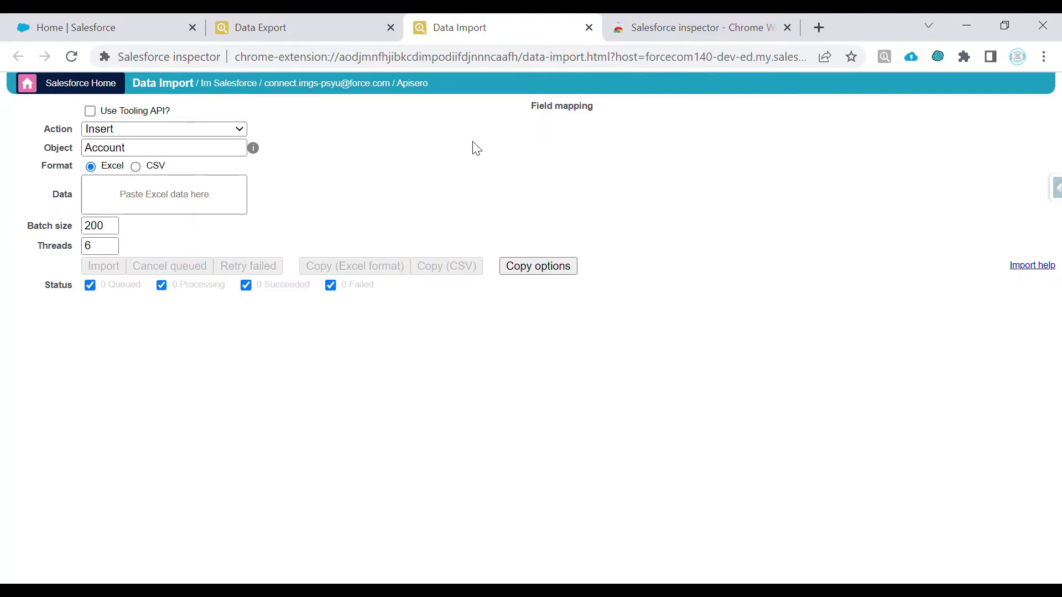
click(331, 19)
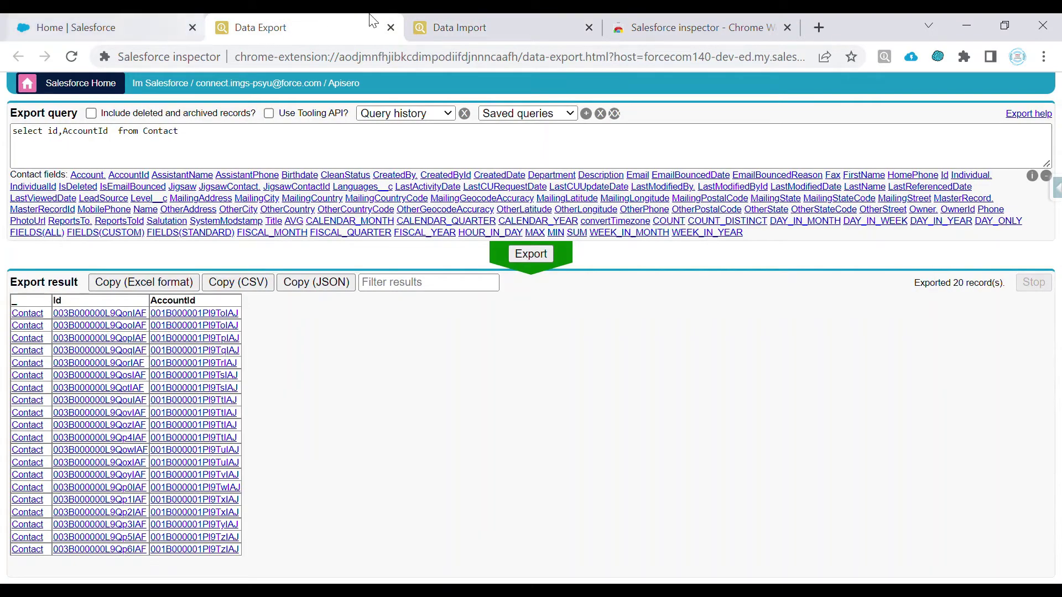
click(419, 33)
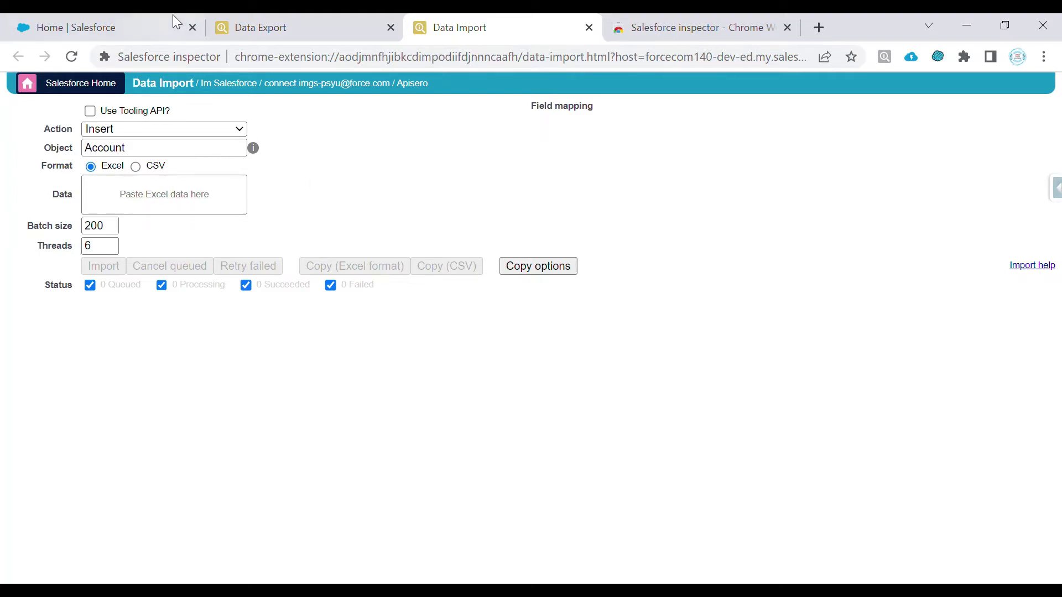
Switch the Account import action from Insert to Update.
key(Down)
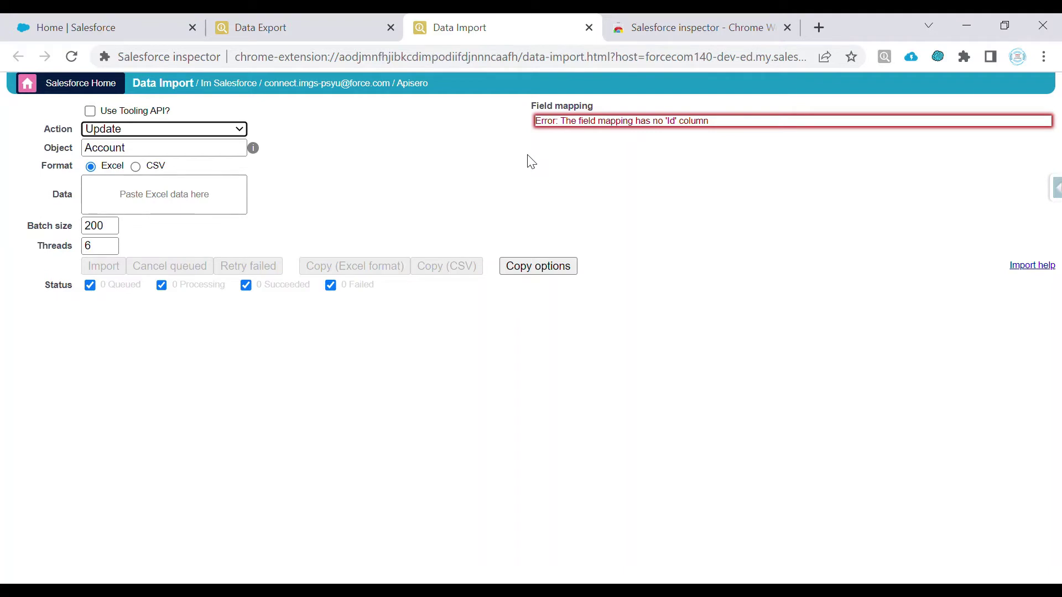
Open the Org Limits page from the inspector panel and scroll through the consumption gauges.
click(130, 26)
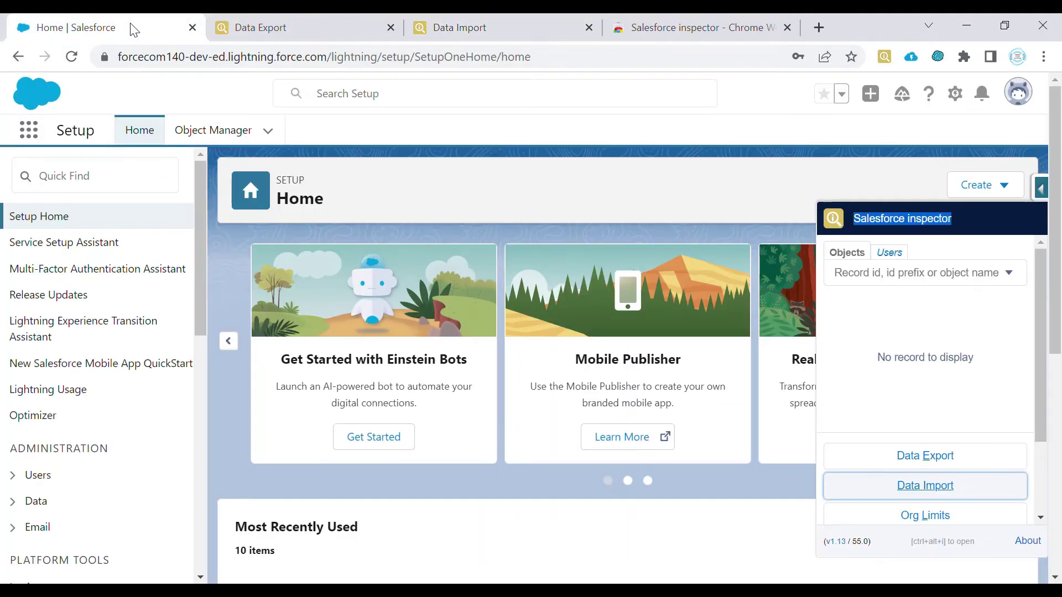
scroll(1033, 386, down, 2)
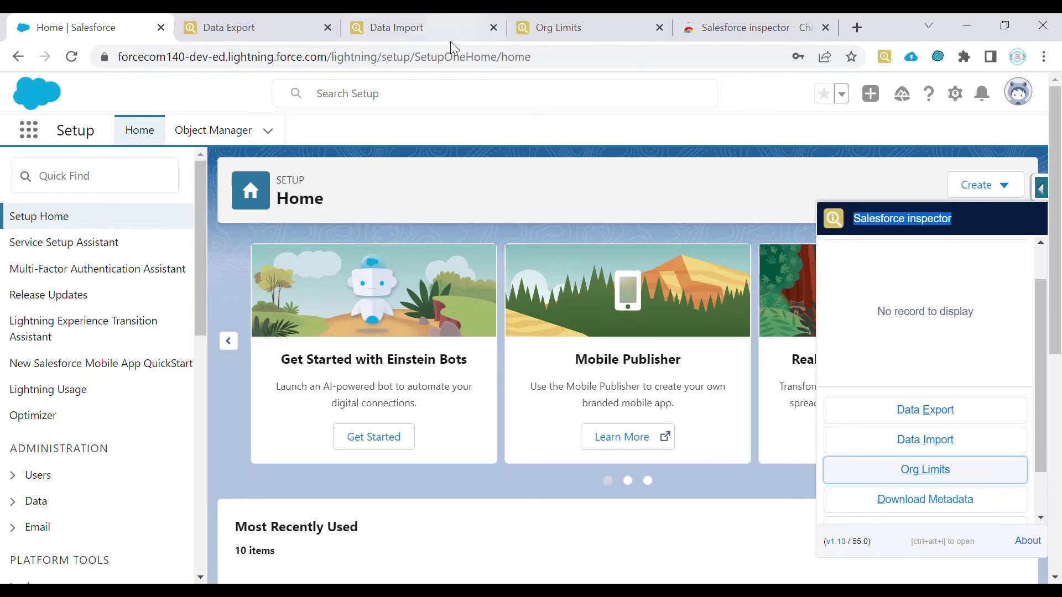
click(556, 25)
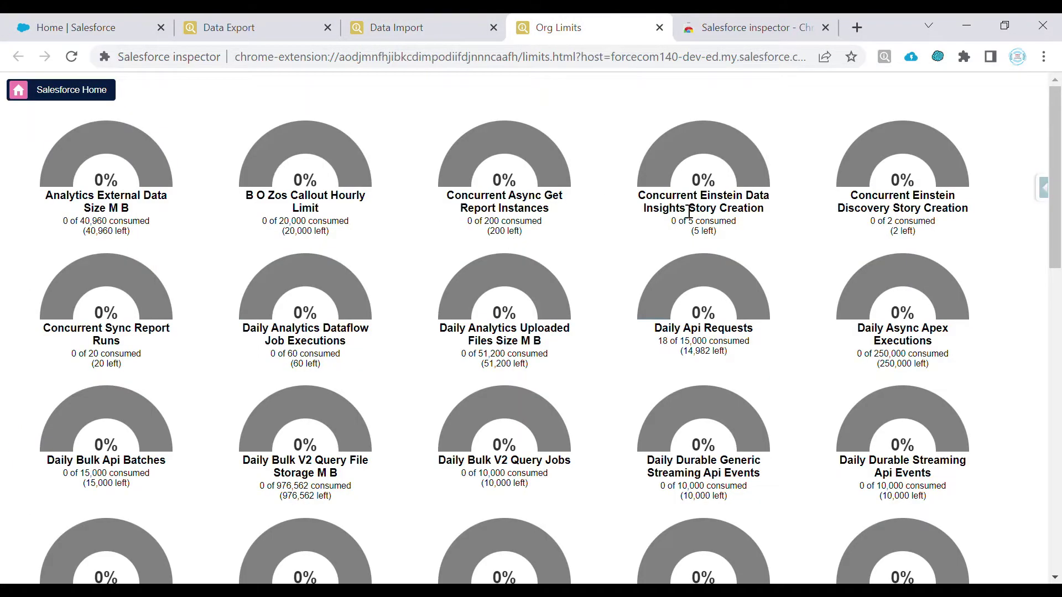
mouse_move(1054, 257)
mouse_down()
mouse_move(1060, 545)
mouse_move(1060, 249)
mouse_up()
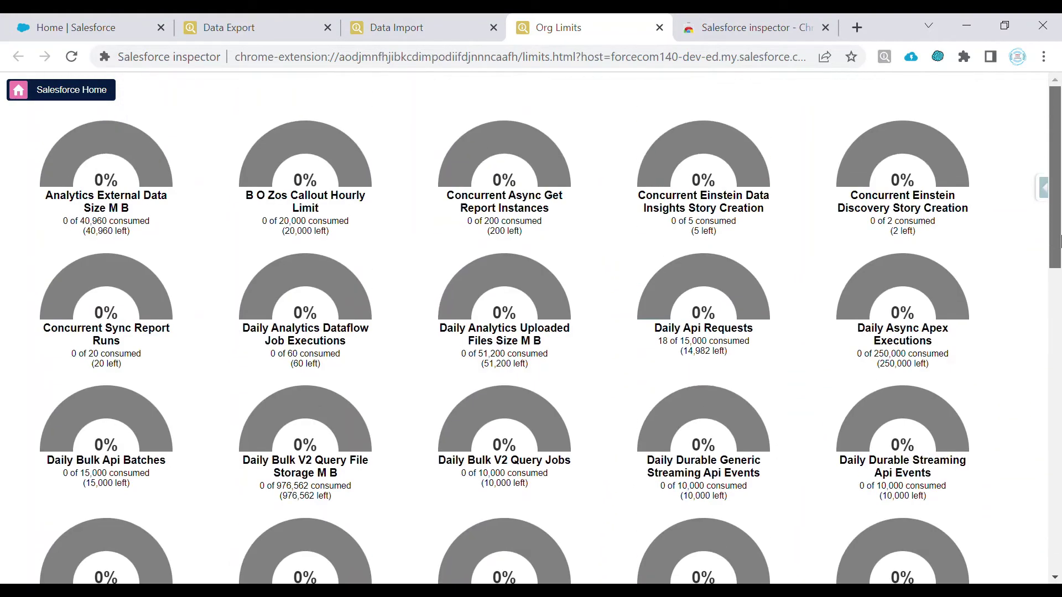
Open the Download Metadata tool in its own tab from the inspector panel.
click(127, 27)
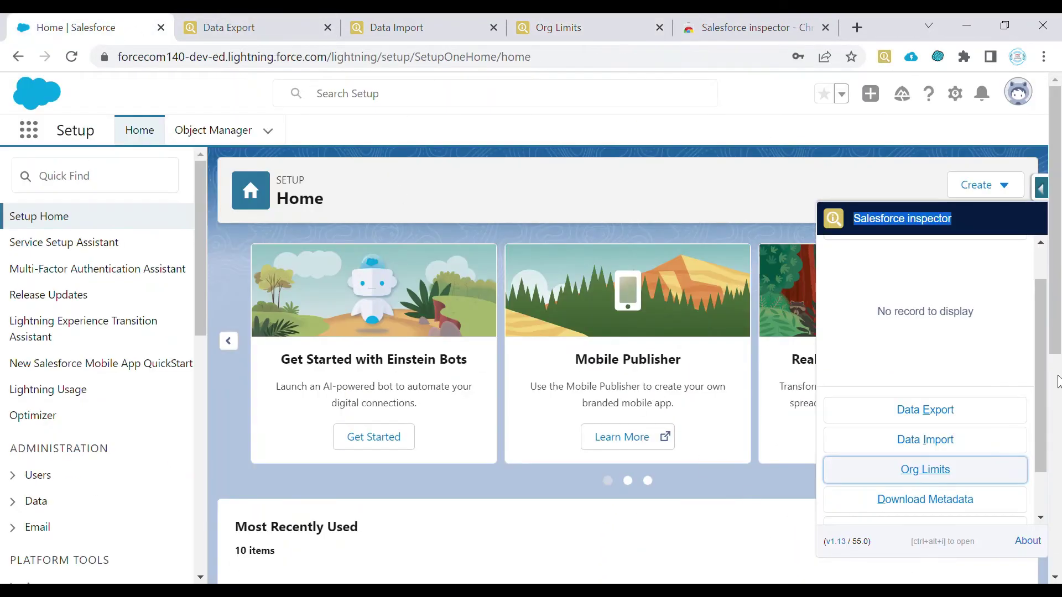
scroll(1046, 386, down, 2)
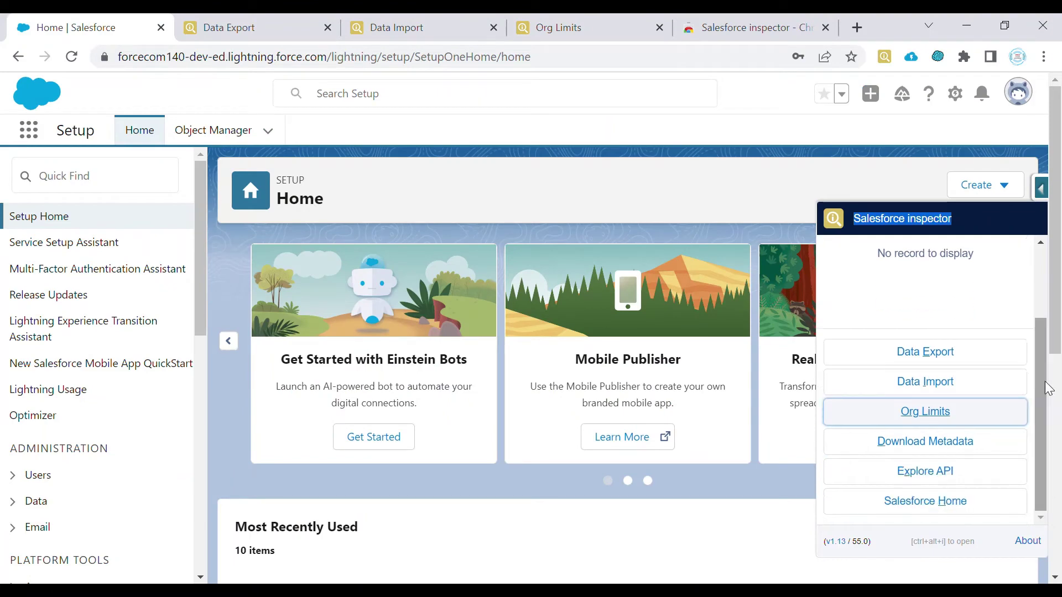
click(938, 443)
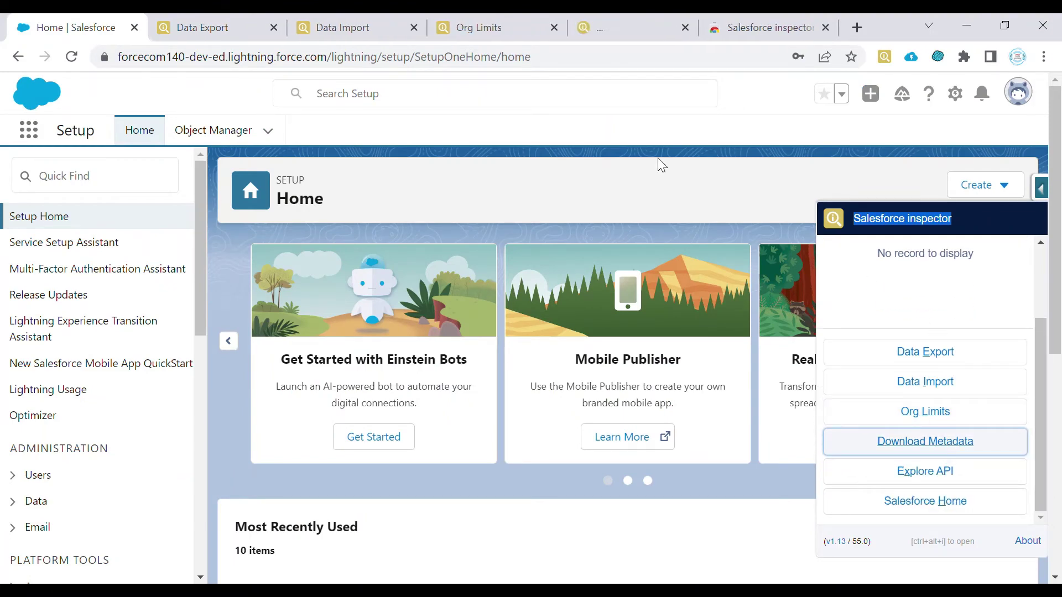
click(625, 16)
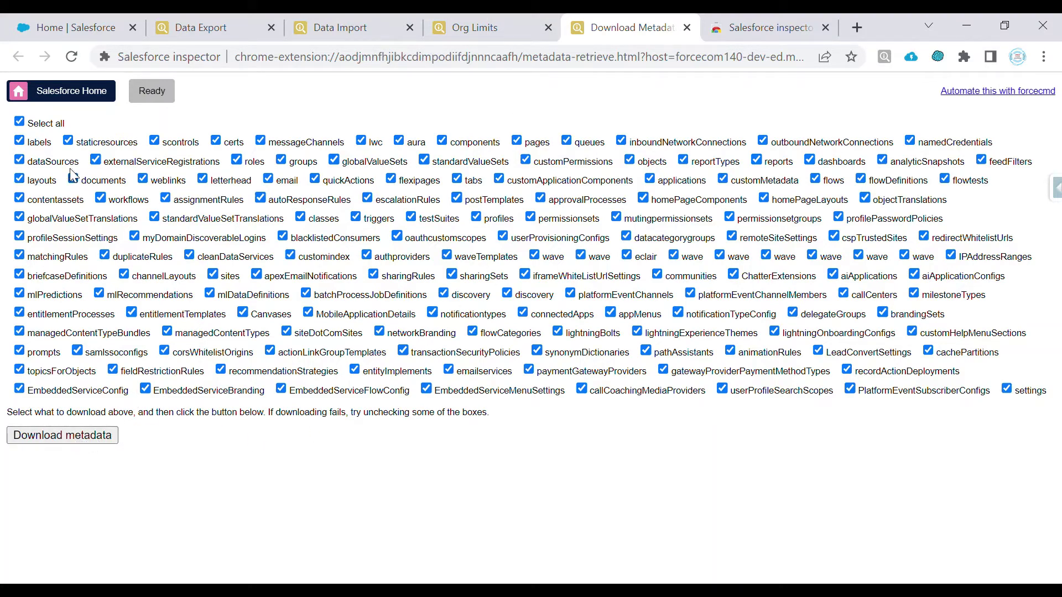
Download only the layouts metadata and save it as metadata (1).zip.
click(20, 122)
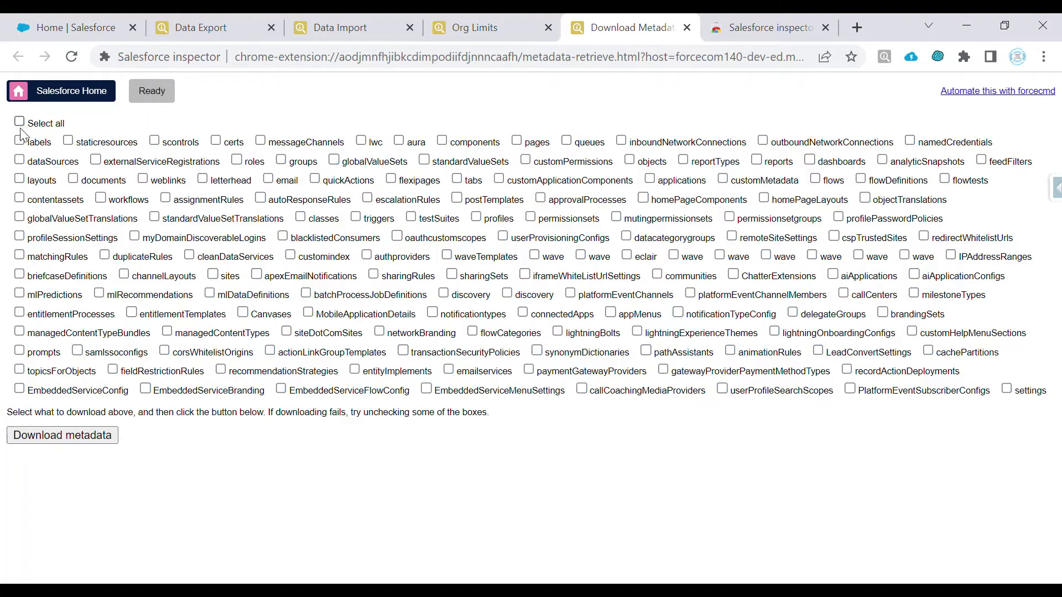
click(19, 178)
click(90, 436)
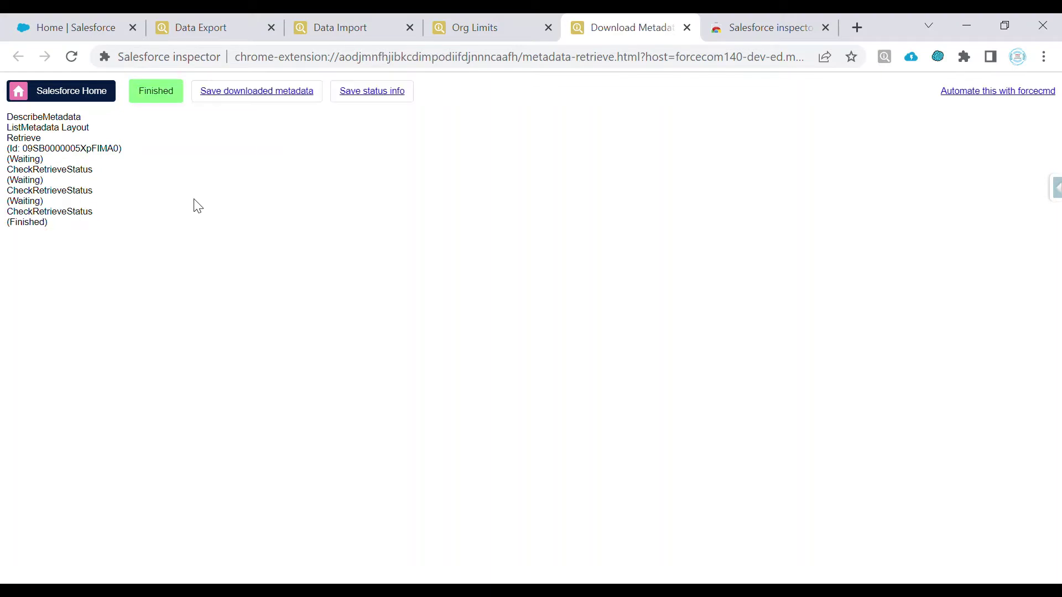
click(250, 91)
click(99, 562)
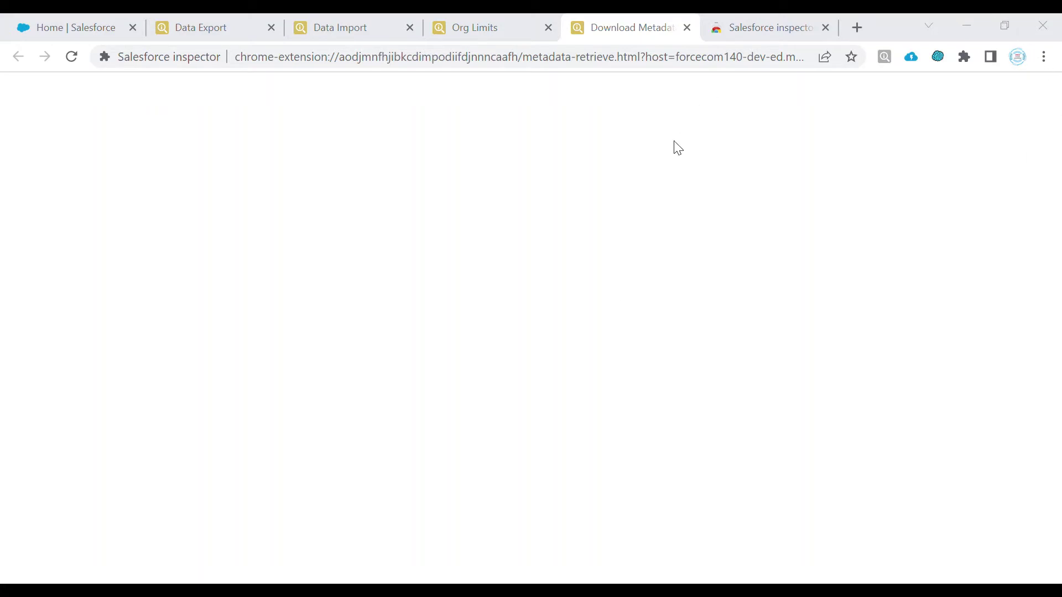
click(977, 24)
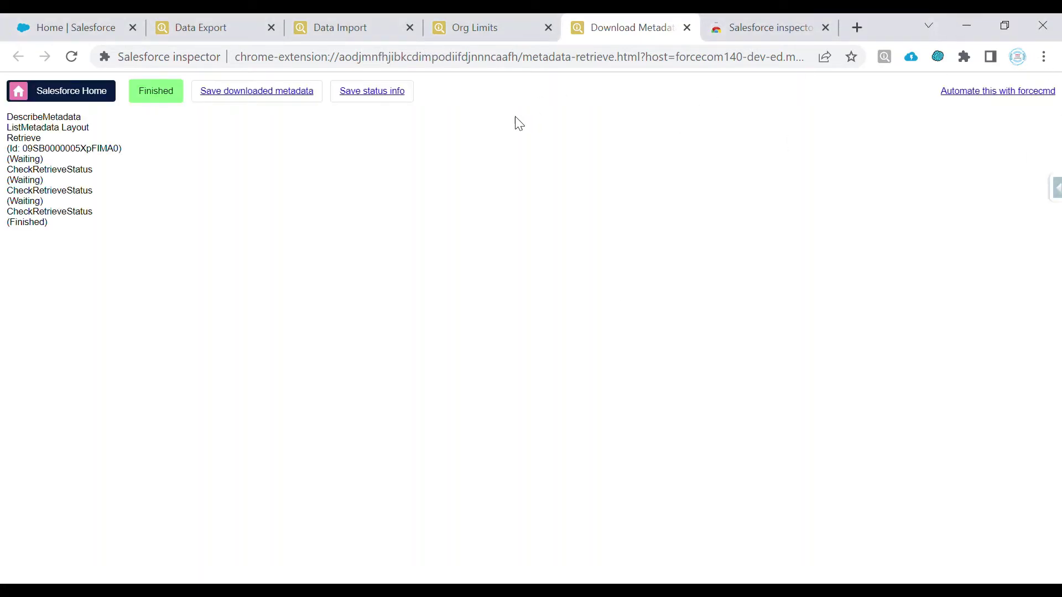
Open the API Explorer from the inspector panel on Setup Home.
click(101, 28)
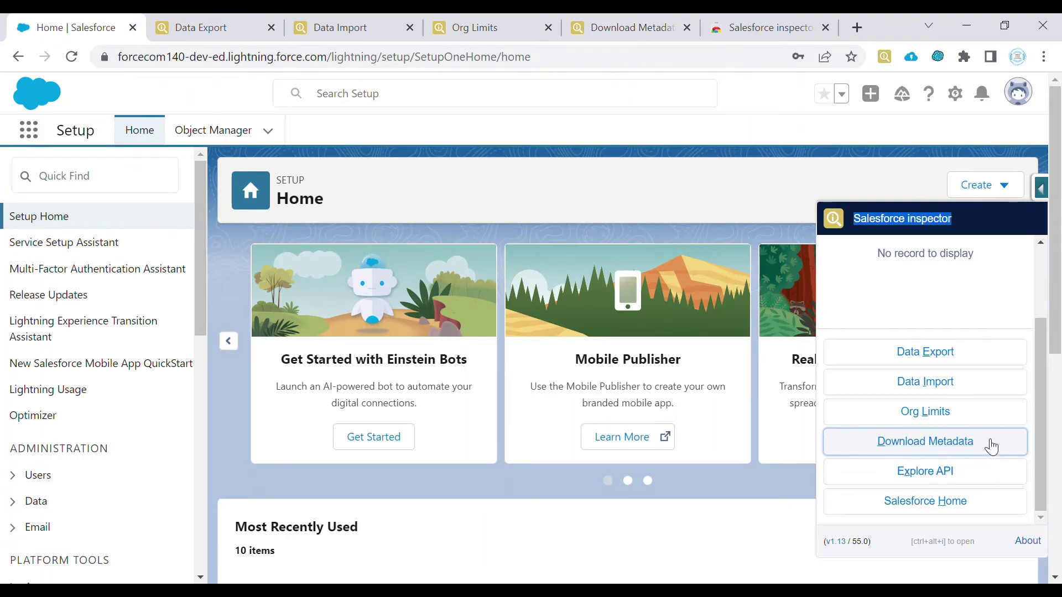
scroll(1043, 365, down, 1)
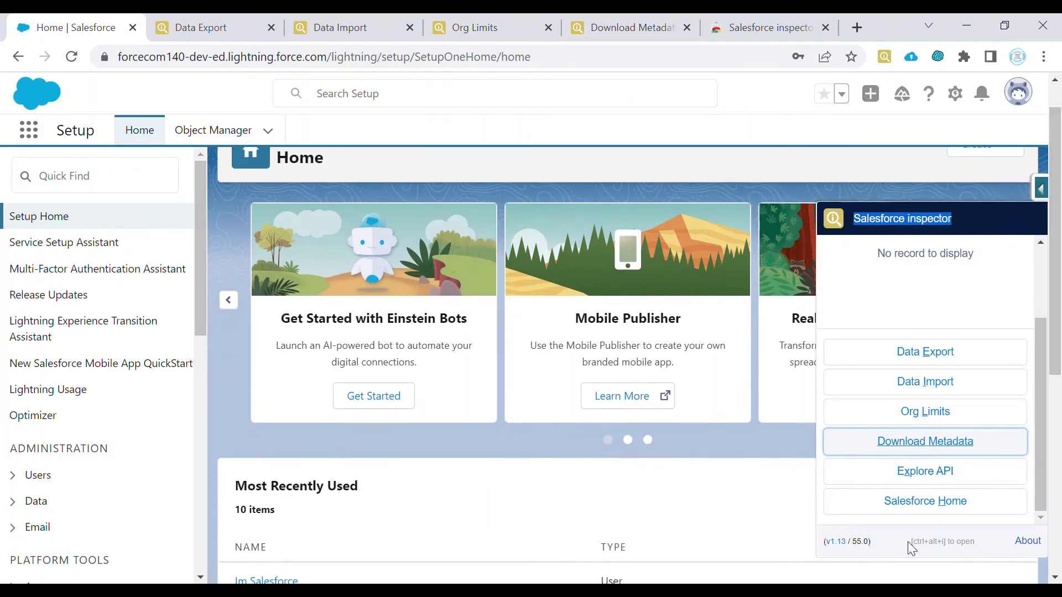
click(920, 474)
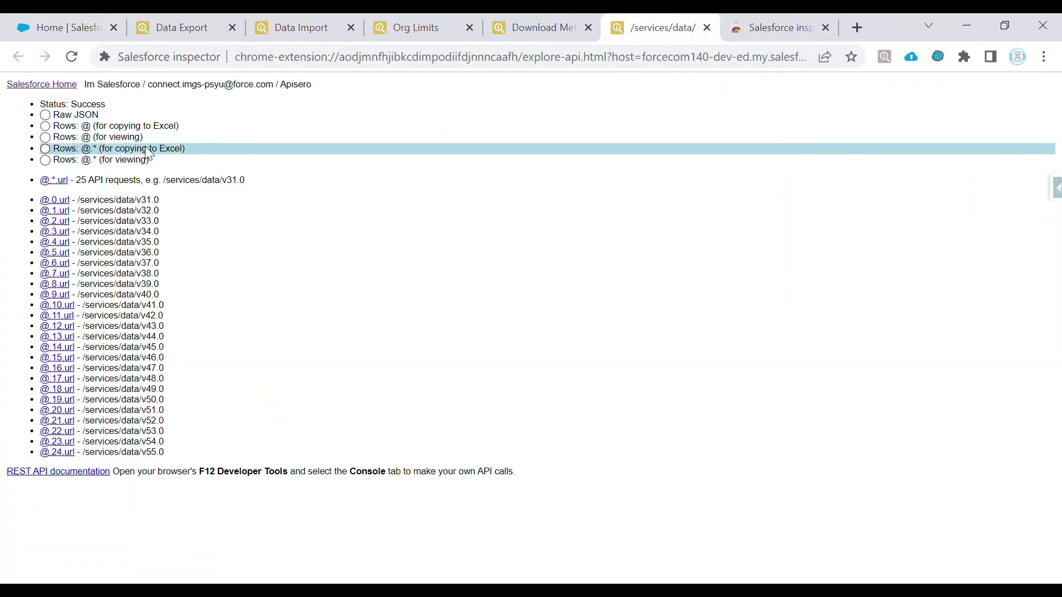
Cycle through the response views to a table of all 25 API versions, then return Home.
click(45, 115)
click(47, 127)
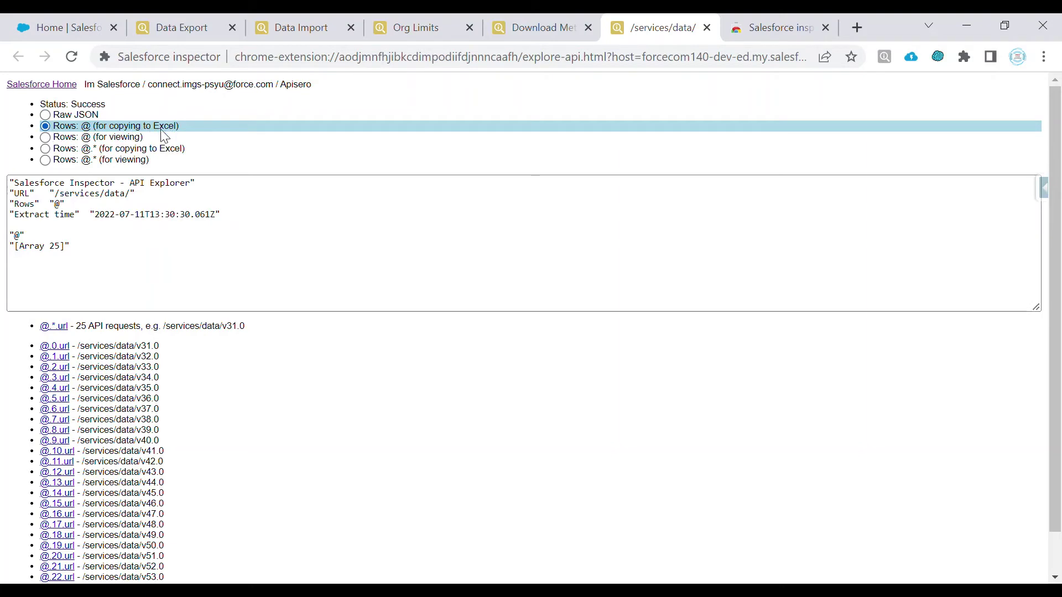
click(54, 138)
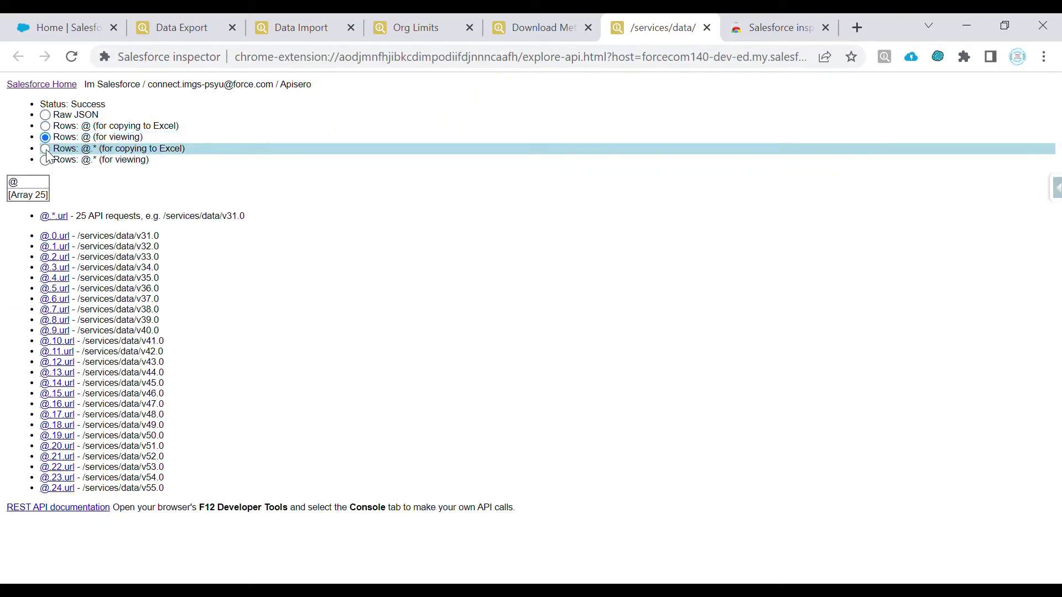
click(55, 149)
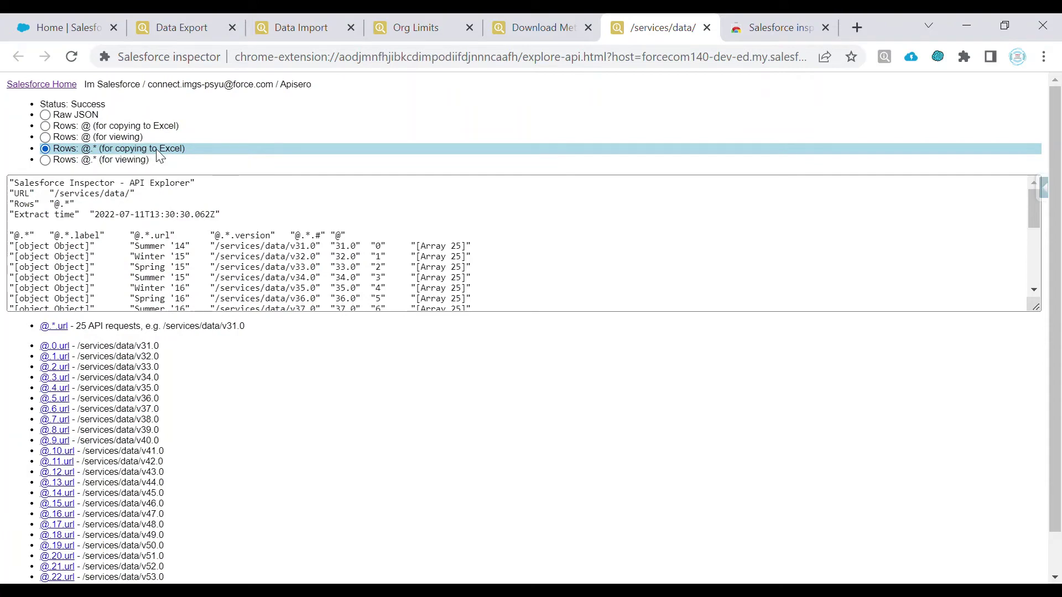
click(57, 163)
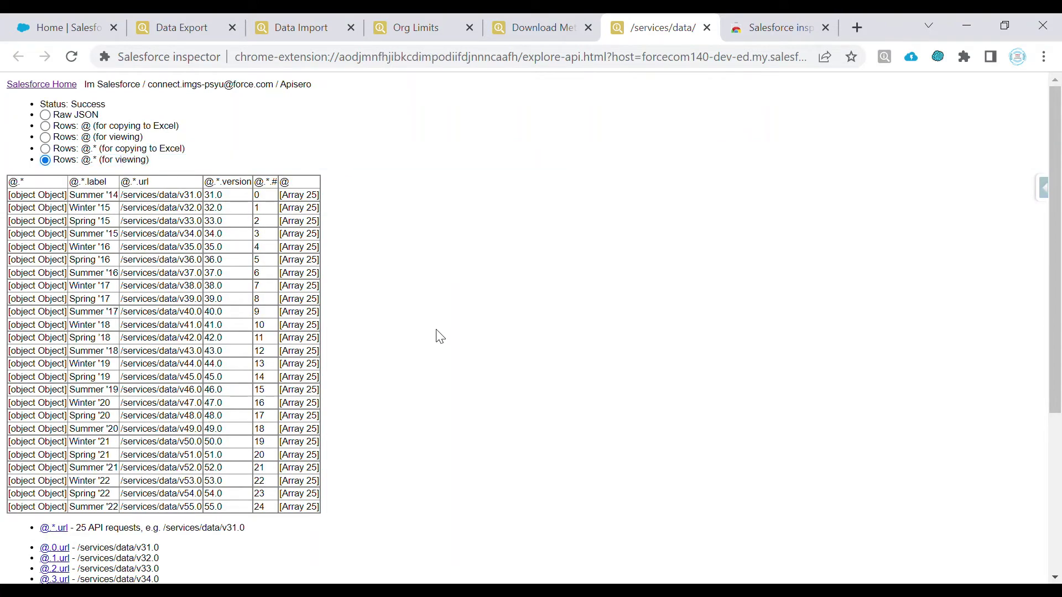
mouse_move(1053, 232)
mouse_down()
mouse_move(1048, 393)
mouse_move(1060, 344)
mouse_move(1056, 231)
mouse_up()
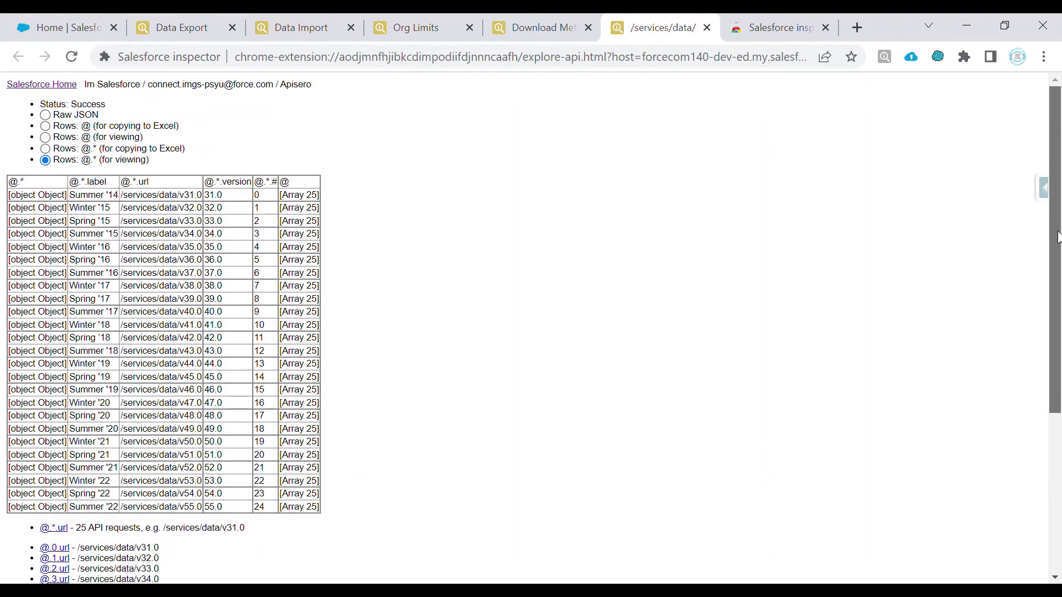
click(91, 24)
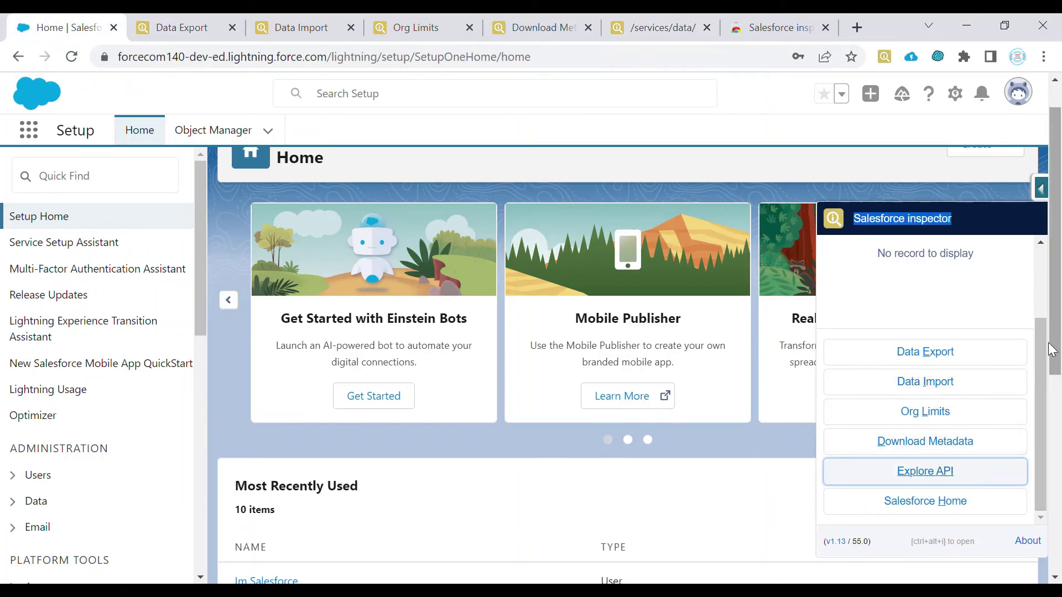
Open Salesforce Home from the inspector in a new browser tab and view it.
click(904, 503)
click(916, 379)
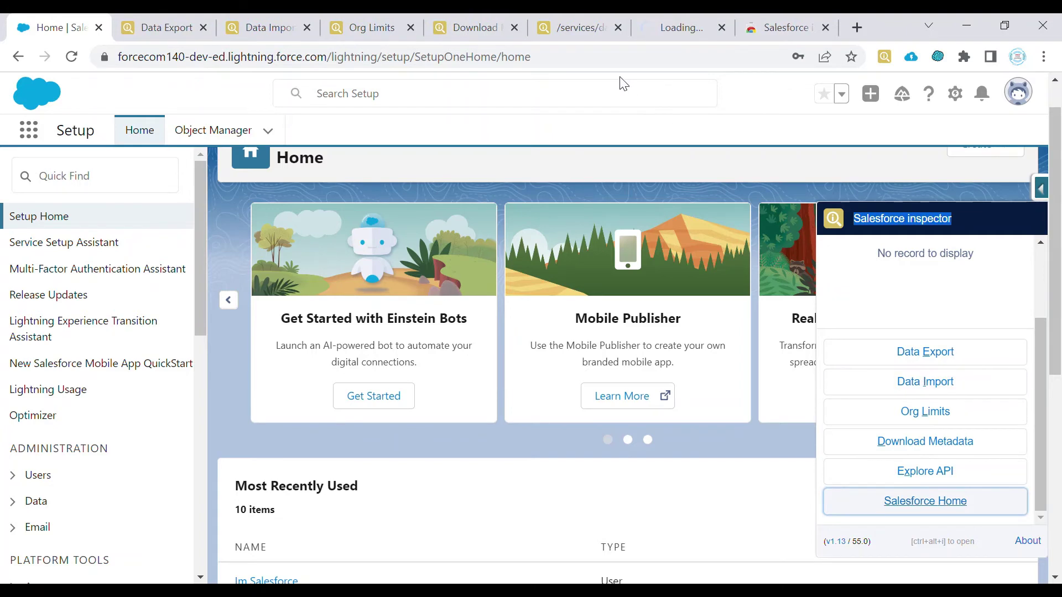
click(661, 37)
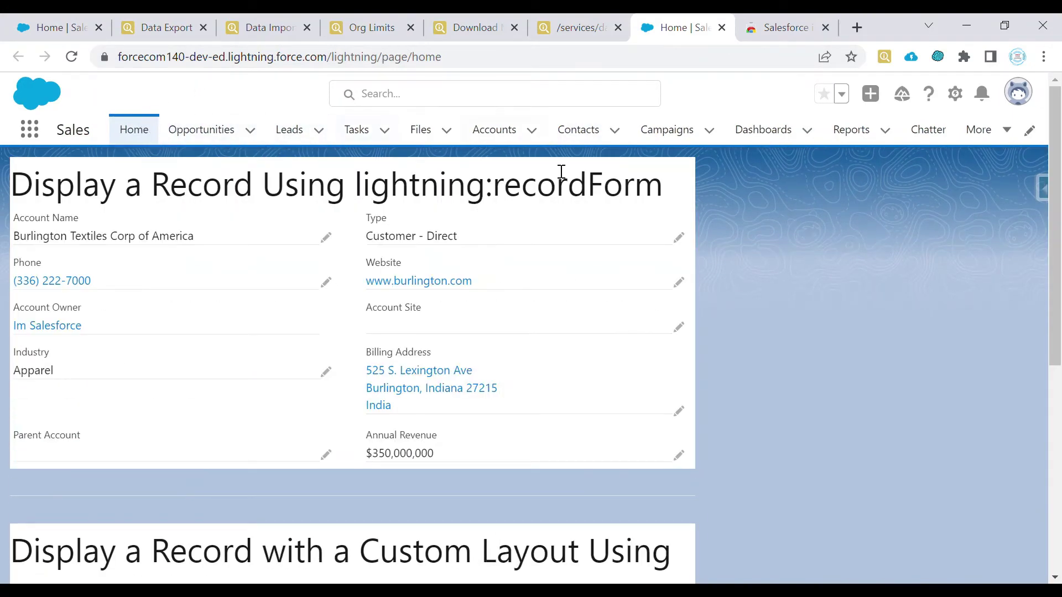
Return to Setup, hide and reshow the inspector, then switch to the Sales home tab.
click(38, 26)
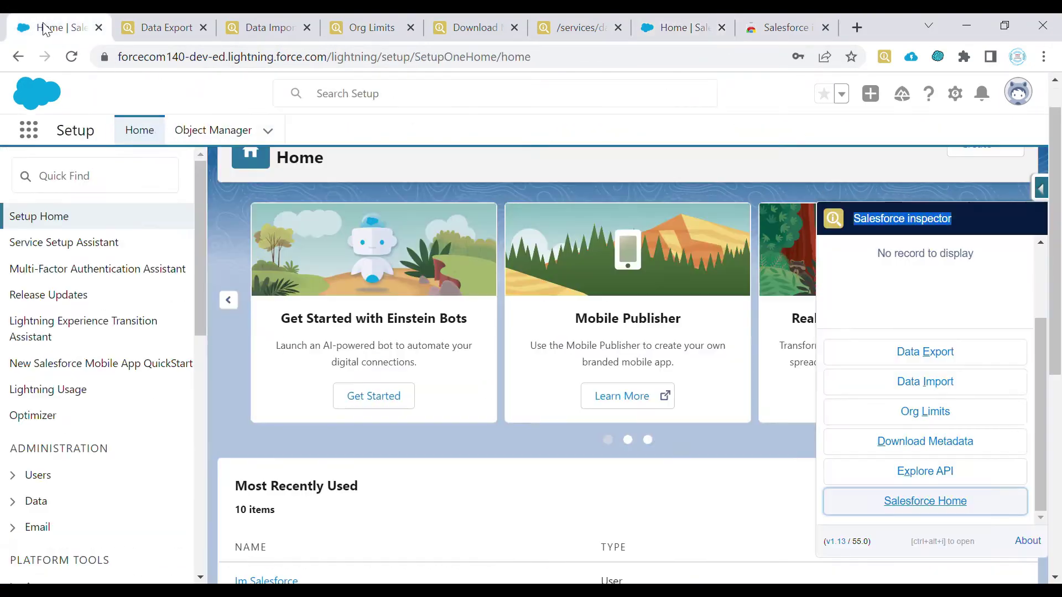
click(1042, 191)
click(1042, 191)
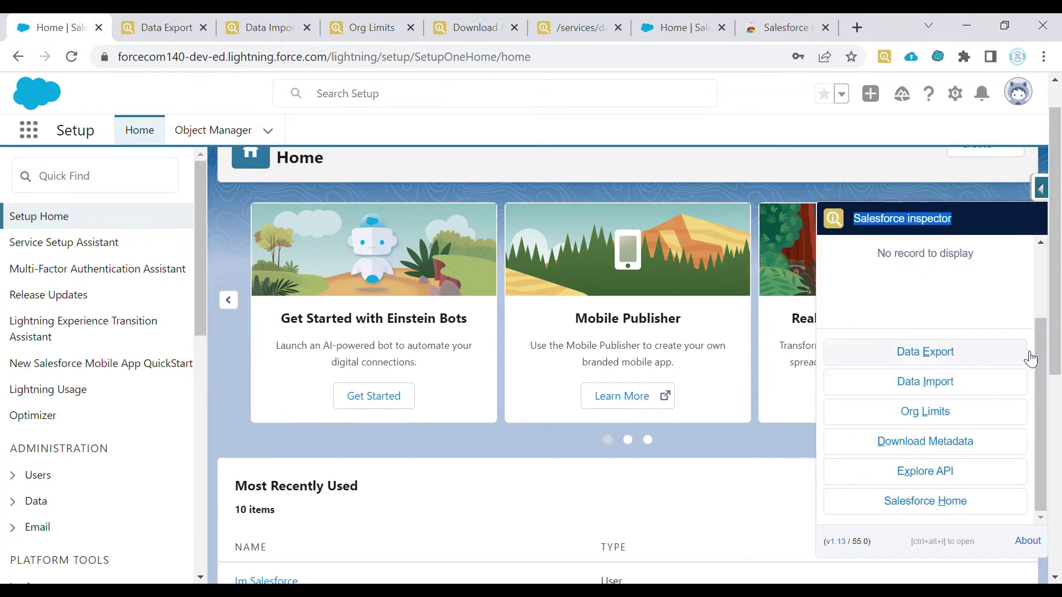
drag(1037, 364, 1034, 299)
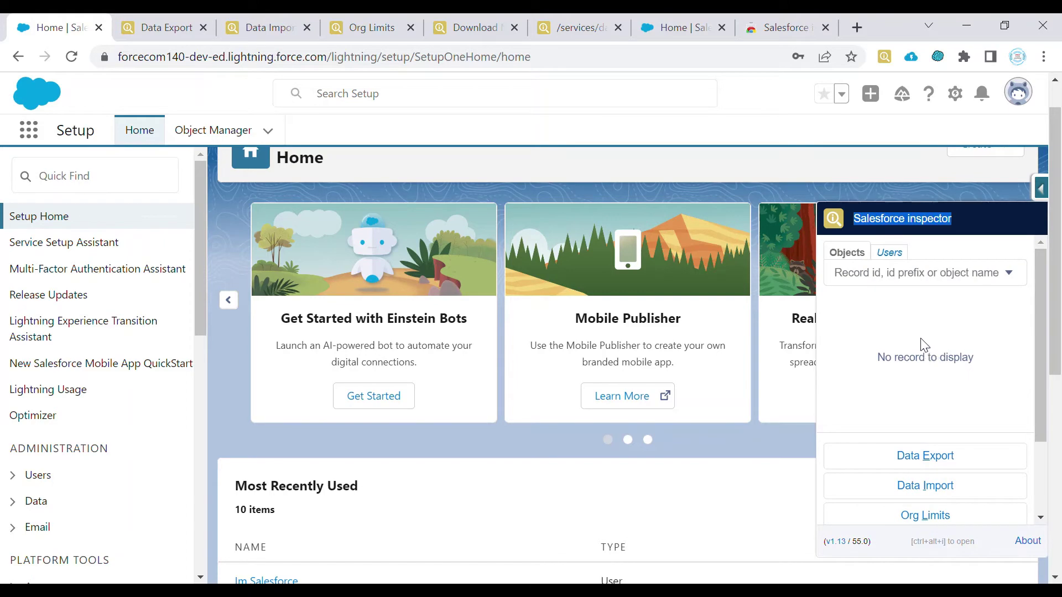
click(682, 27)
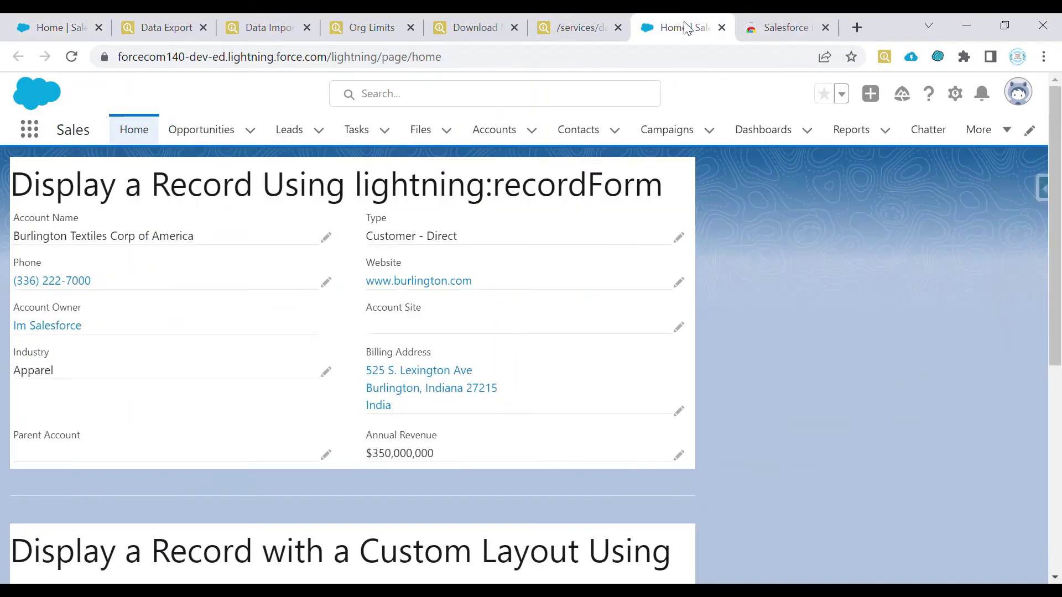
Open the first lead in All Open Leads, show its Details, and inspect it with Salesforce Inspector.
click(293, 131)
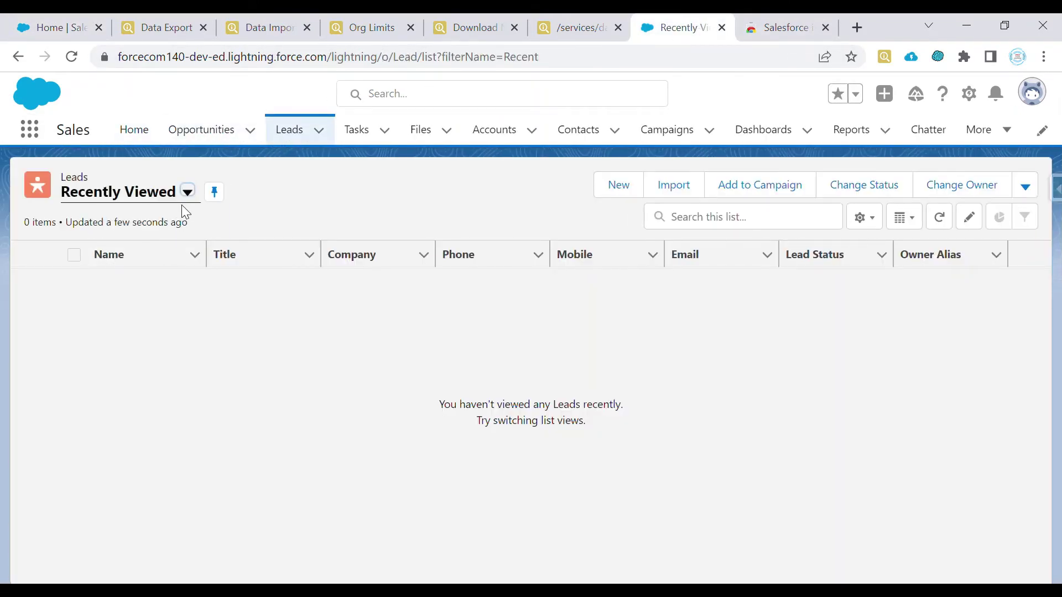
click(184, 200)
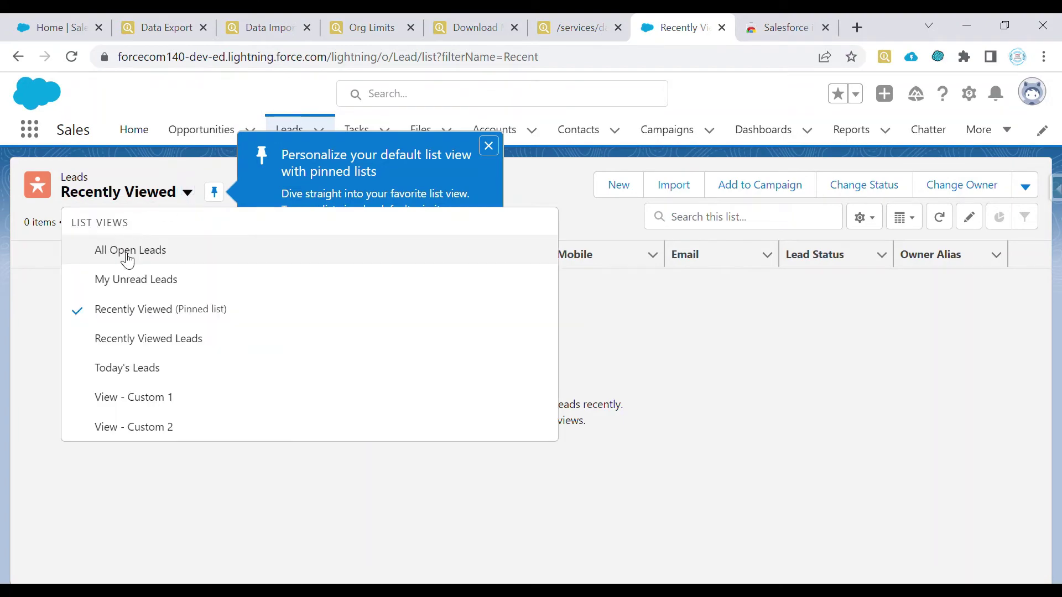
click(125, 249)
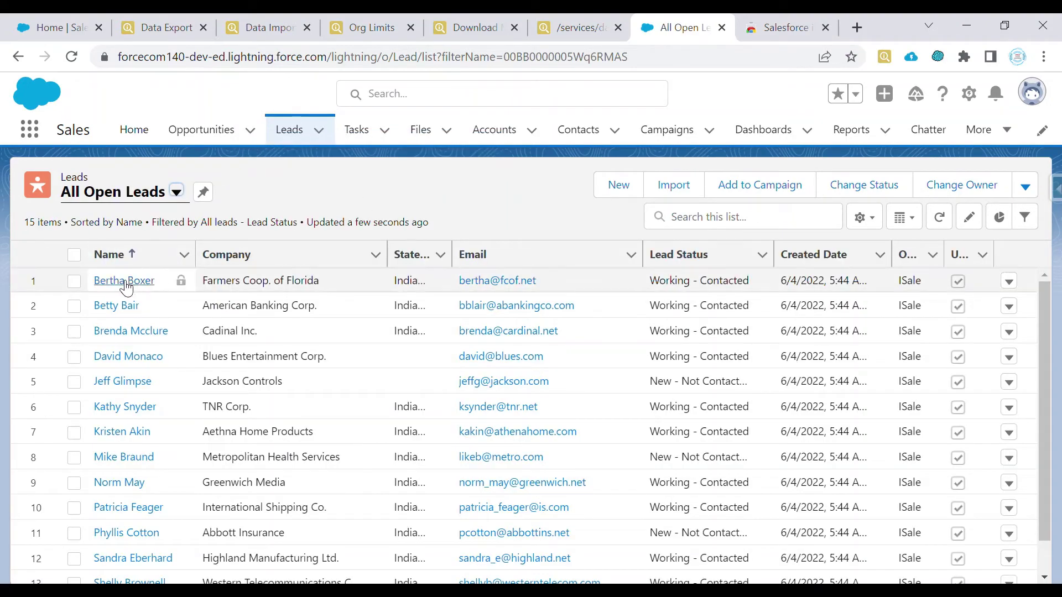
click(124, 281)
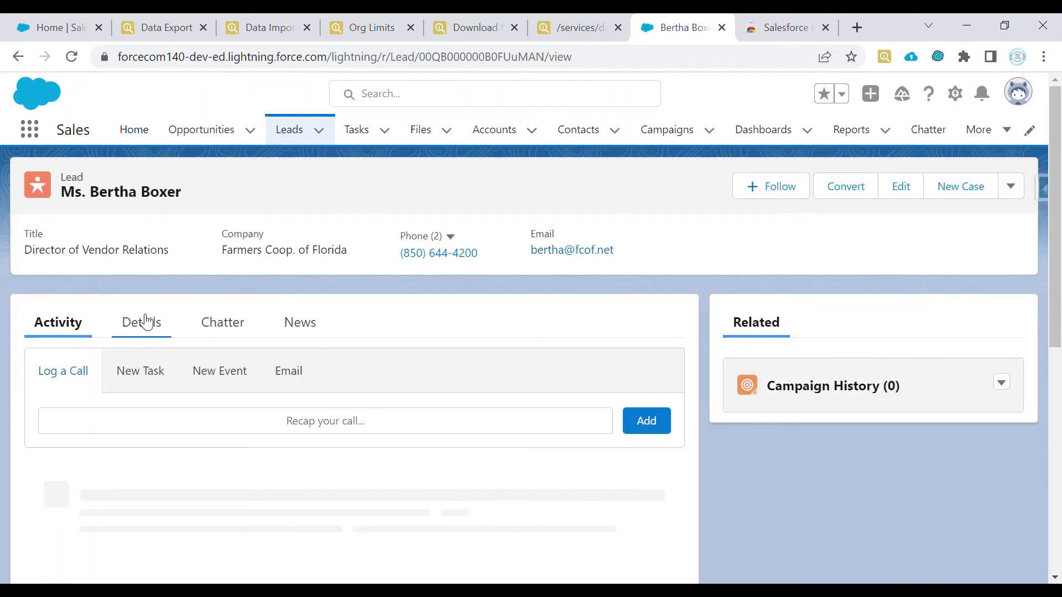
click(123, 331)
click(1040, 188)
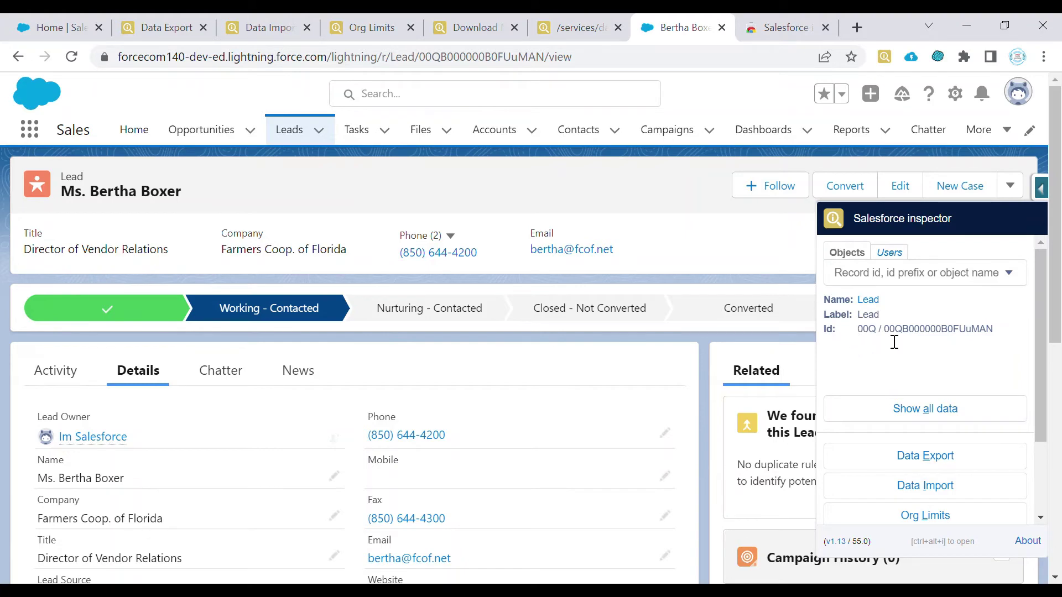
Show all data for the lead and switch to its Fields tab with per-column filters.
click(911, 407)
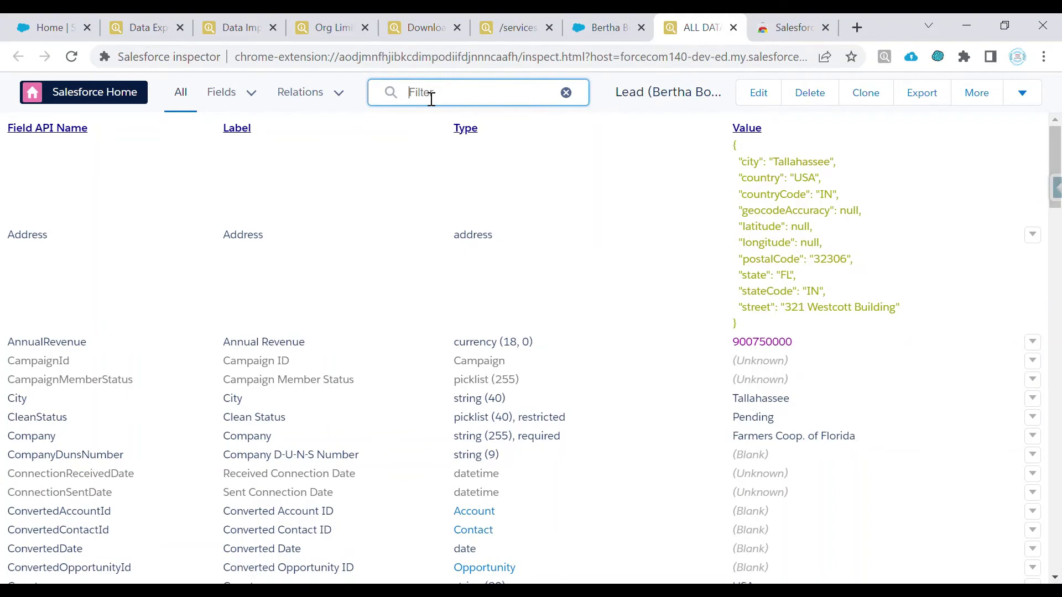
click(226, 98)
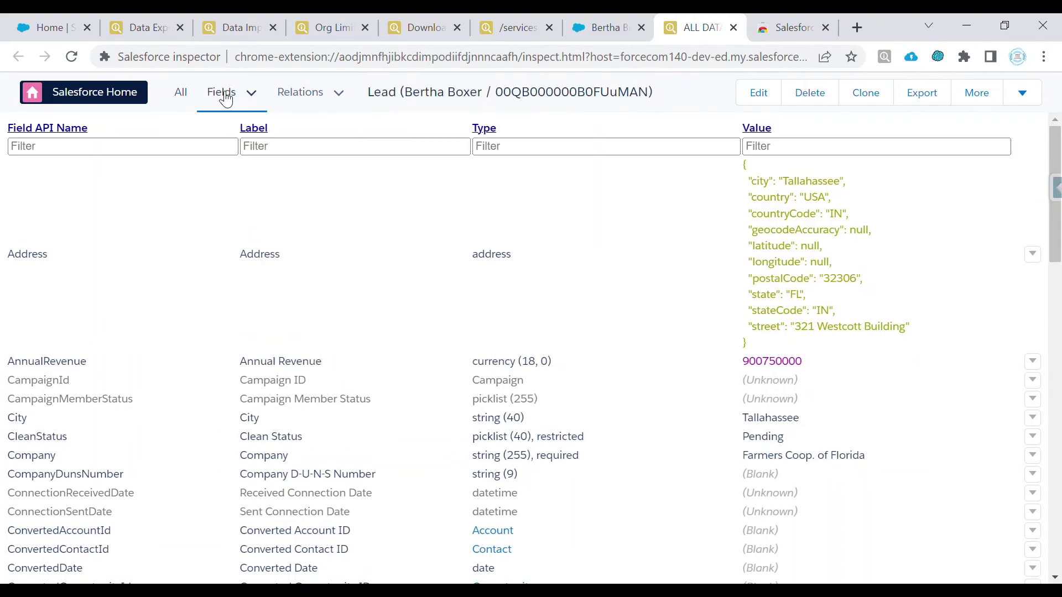
Add Help text and Description columns to the lead's field list.
click(251, 94)
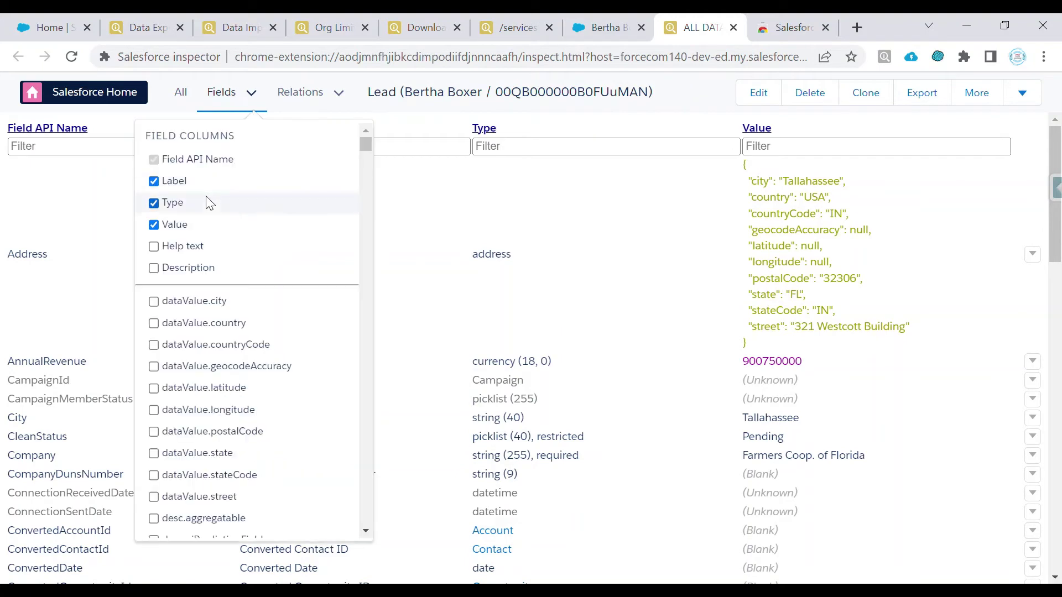
click(154, 247)
click(154, 269)
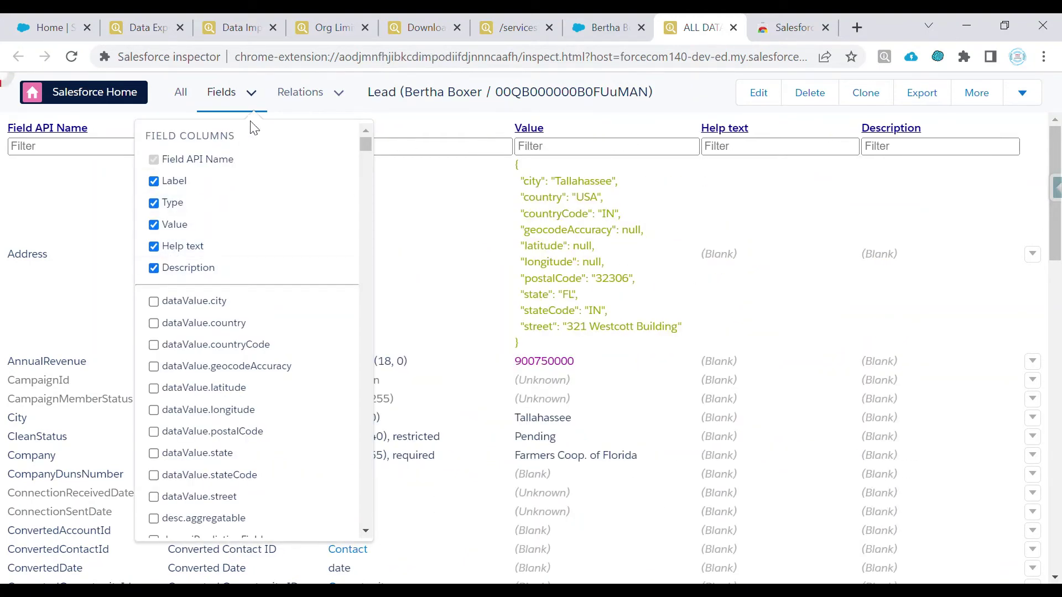
List the lead's relationships and try Relationship Name filters 'contact' and 'accou', then clear it.
click(298, 93)
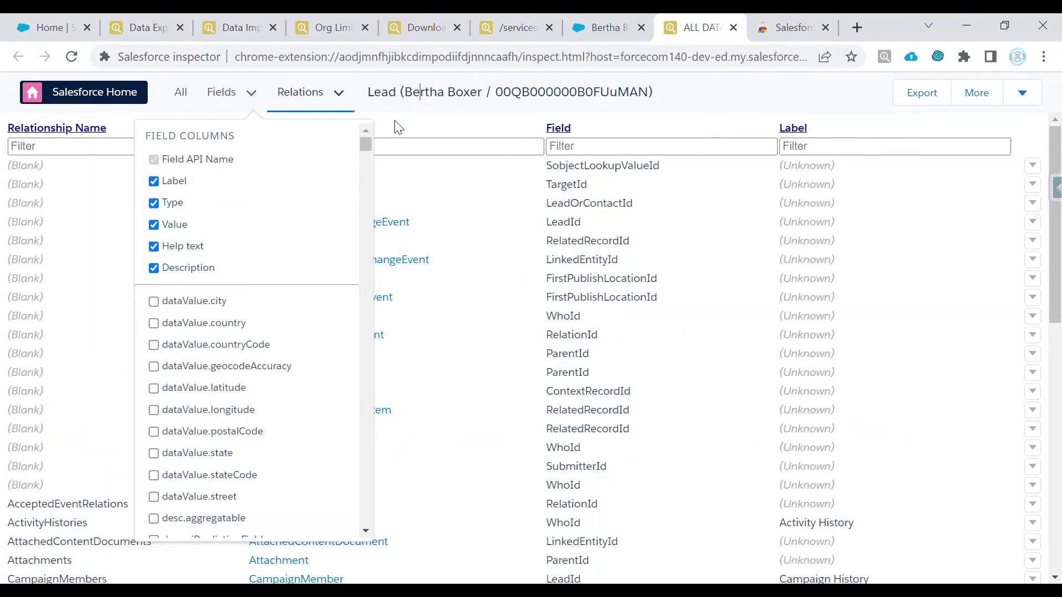
click(251, 106)
click(148, 150)
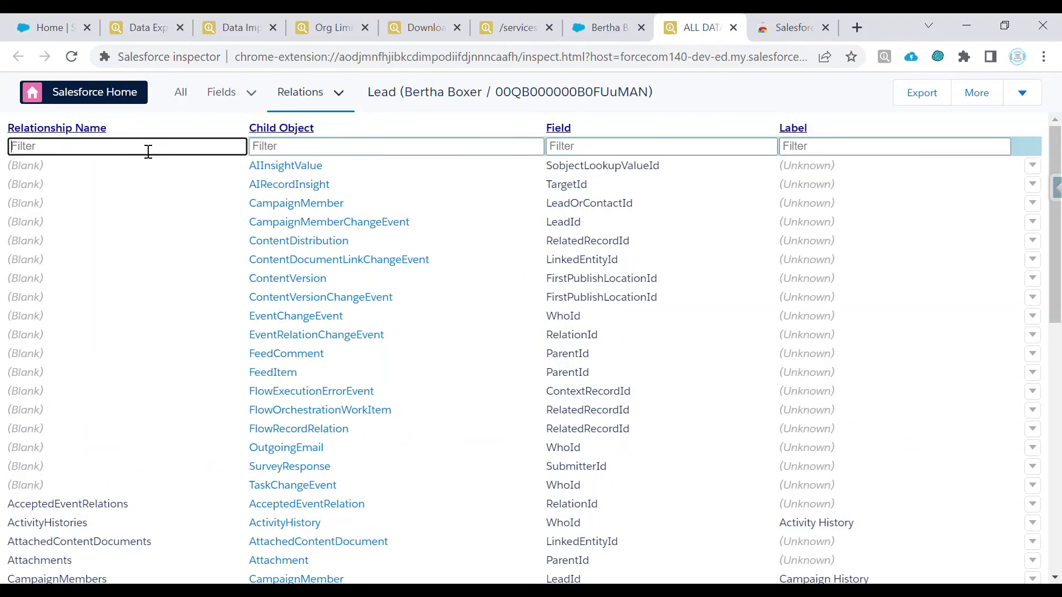
text(contact)
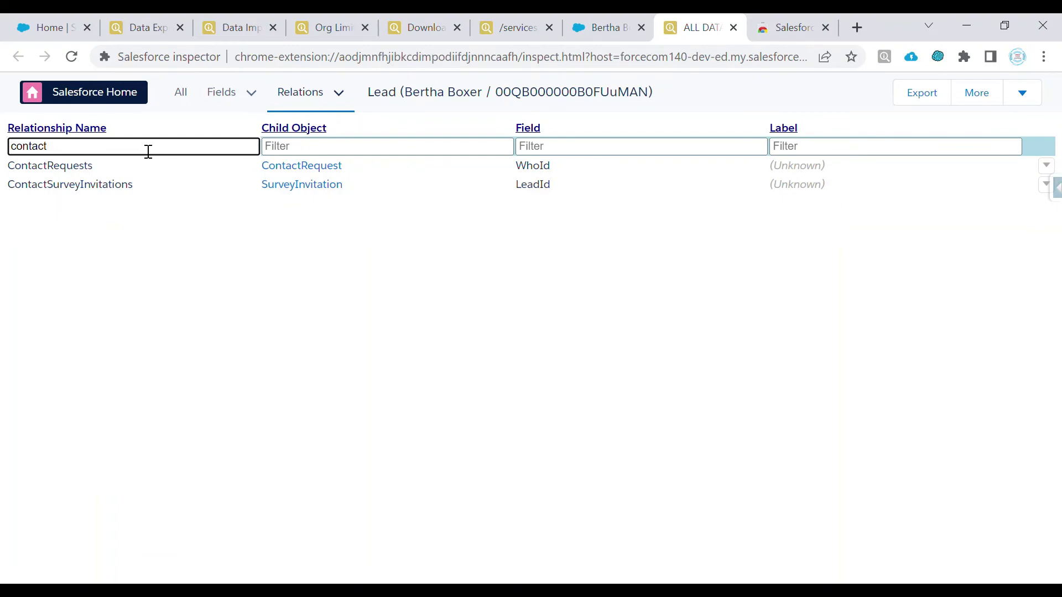
key(BackSpace)
key(BackSpace)
key(BackSpace)
key(BackSpace)
key(BackSpace)
text(accoun)
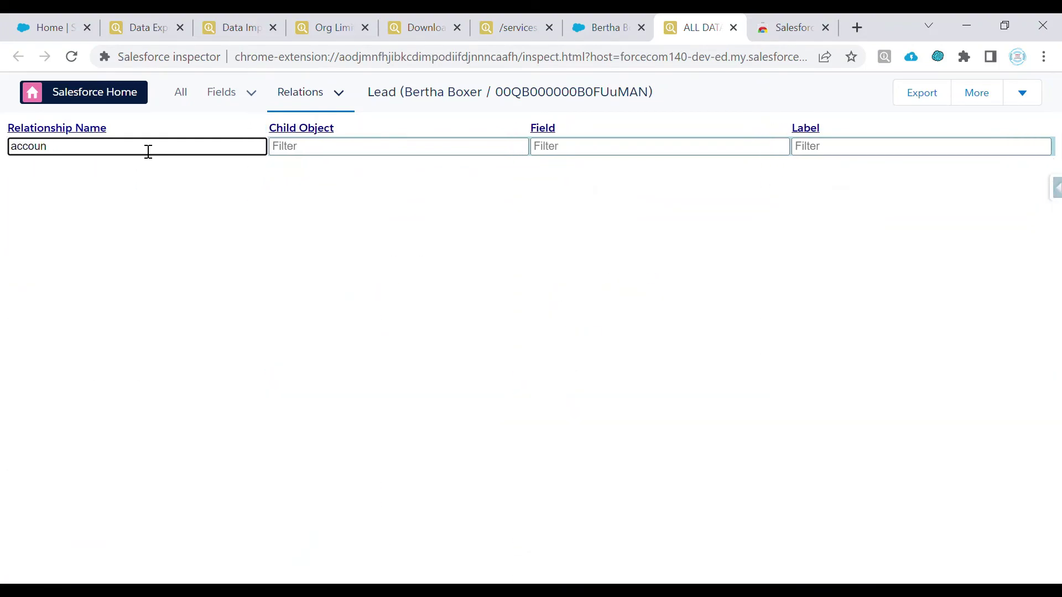
key(BackSpace)
key(BackSpace)
key(BackSpace)
key(BackSpace)
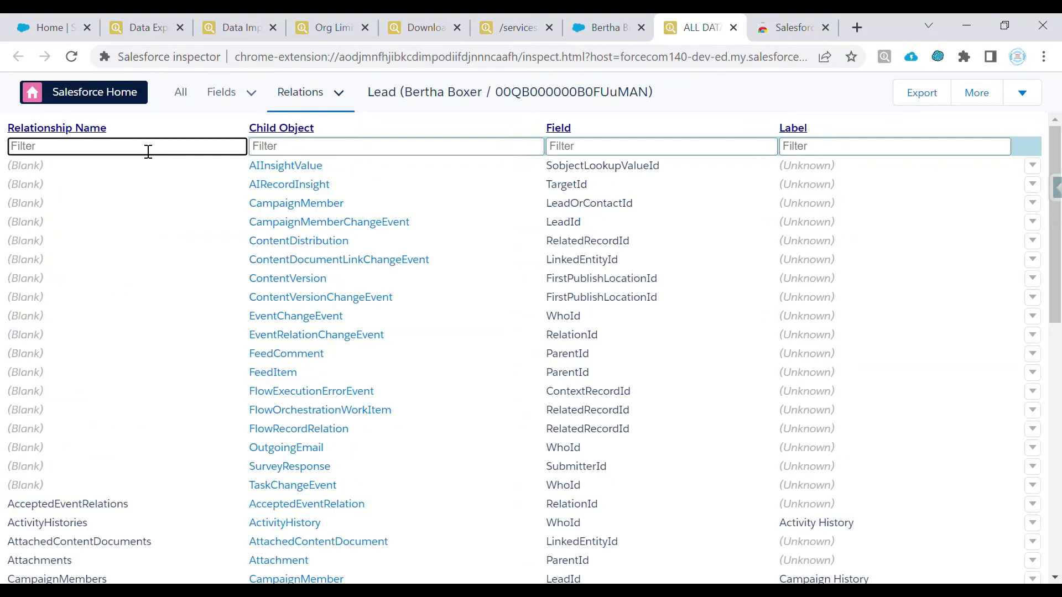
Filter the lead's Fields list by the label 'city' to show only the City field.
click(224, 101)
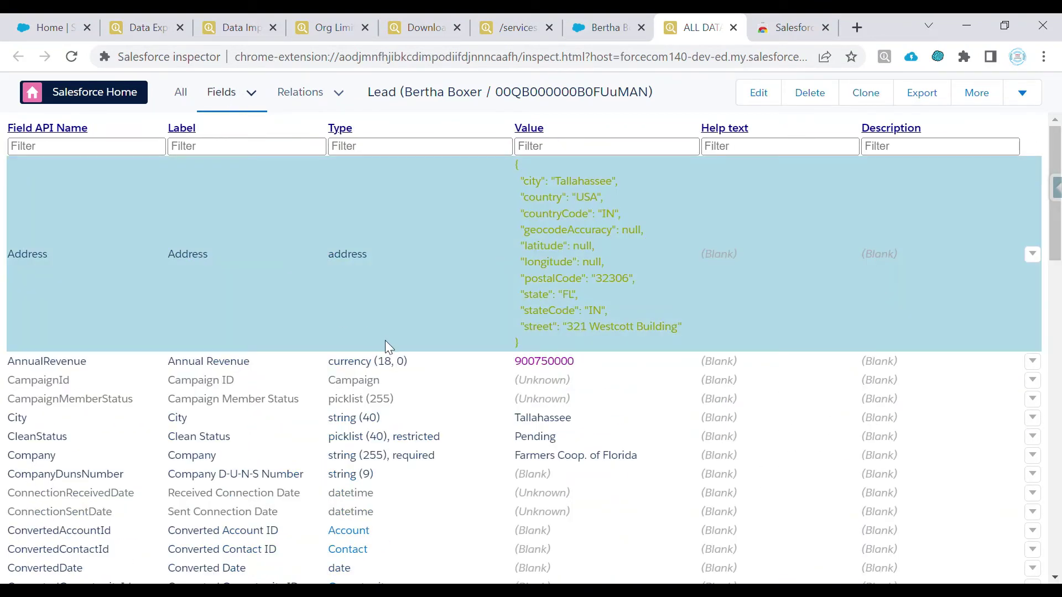
scroll(1028, 244, down, 3)
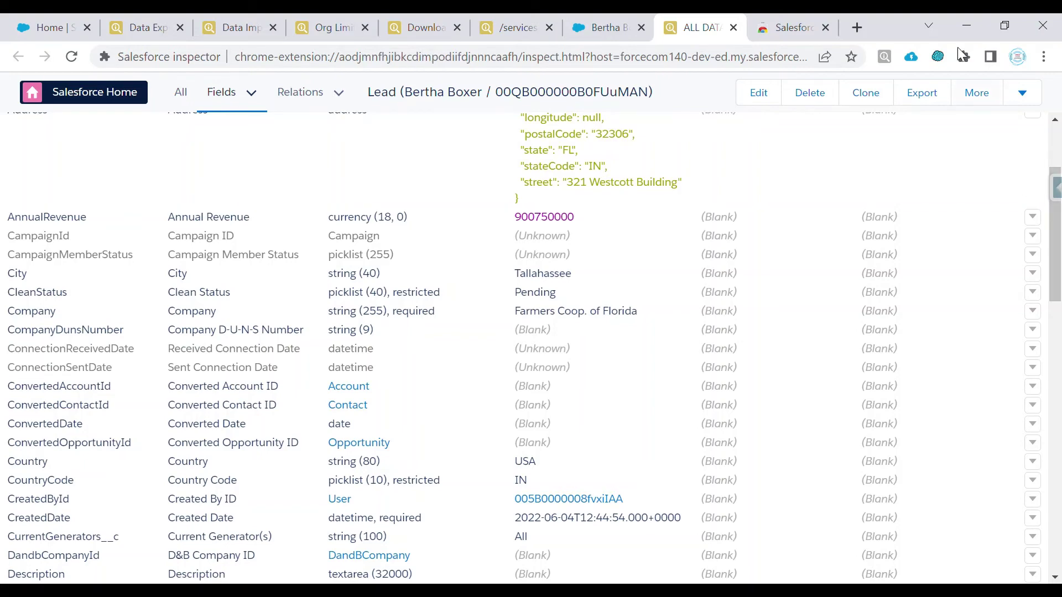
click(48, 15)
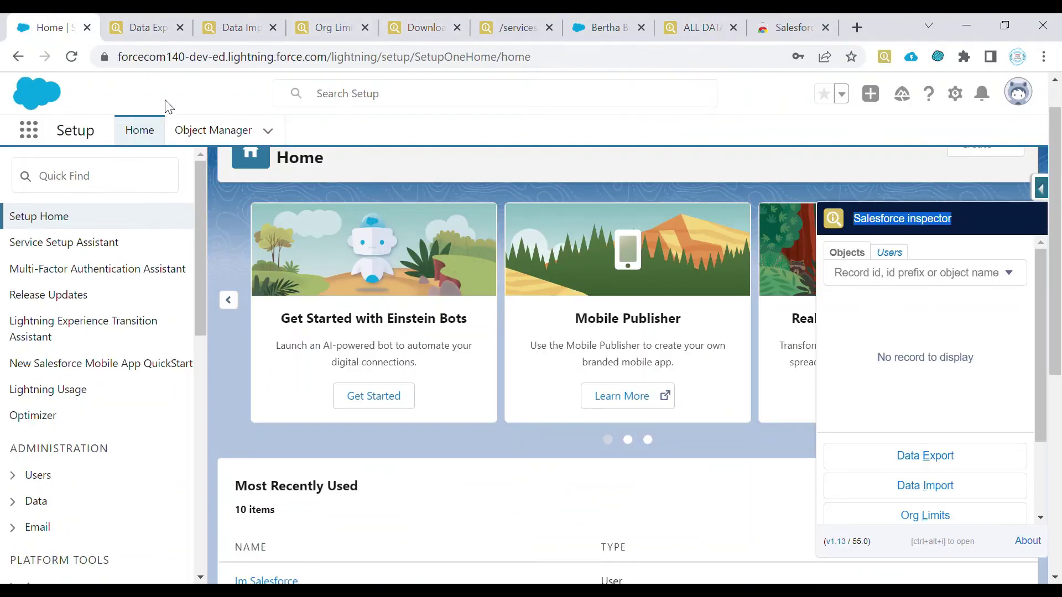
click(694, 23)
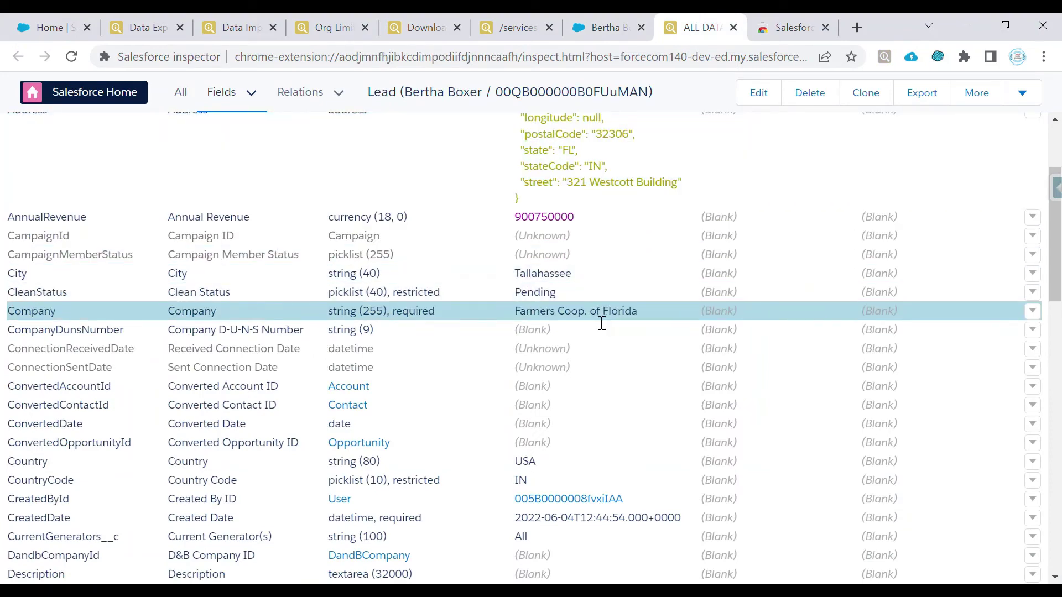
scroll(397, 196, up, 3)
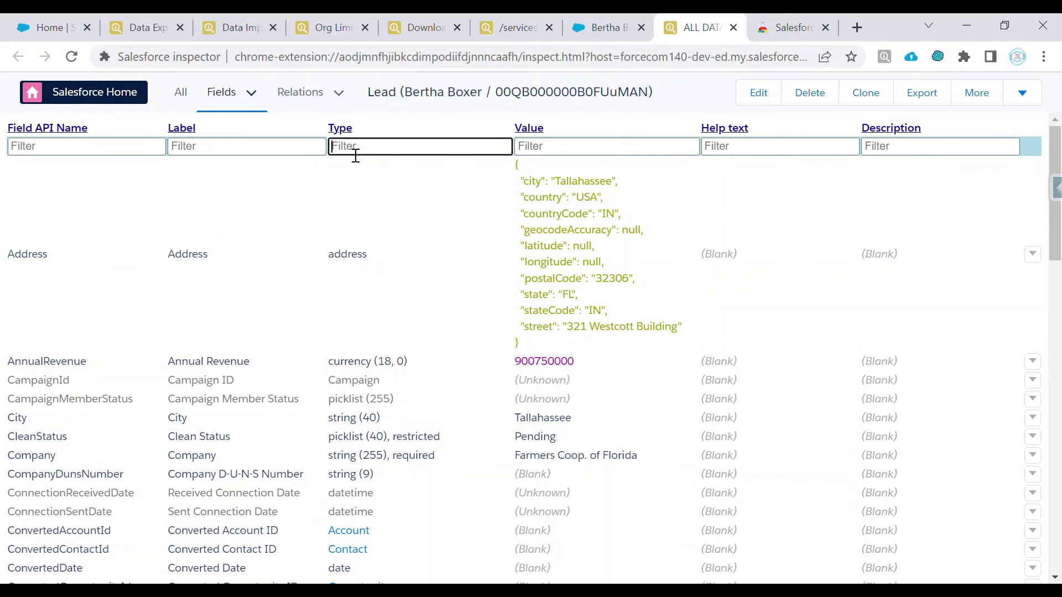
click(249, 155)
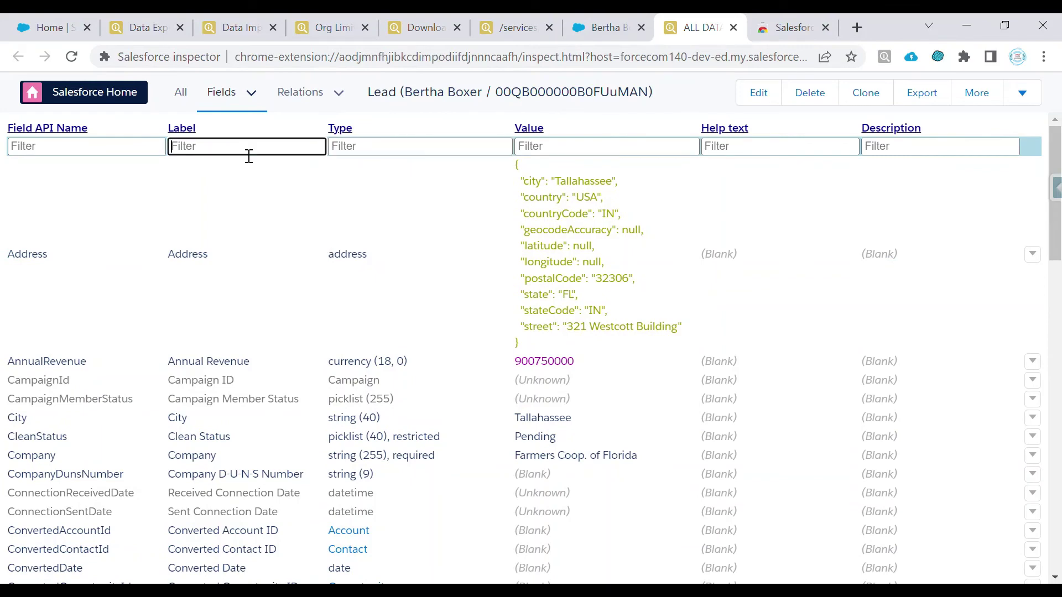
text(city)
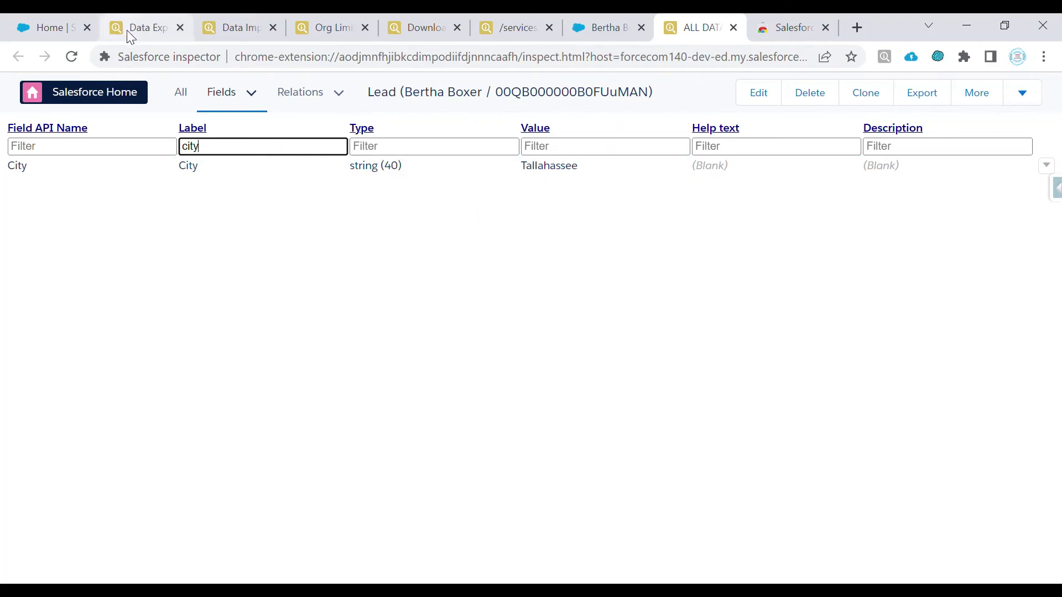
Open the Burlington Textiles Corp of America account and show all its field data in the inspector.
click(60, 22)
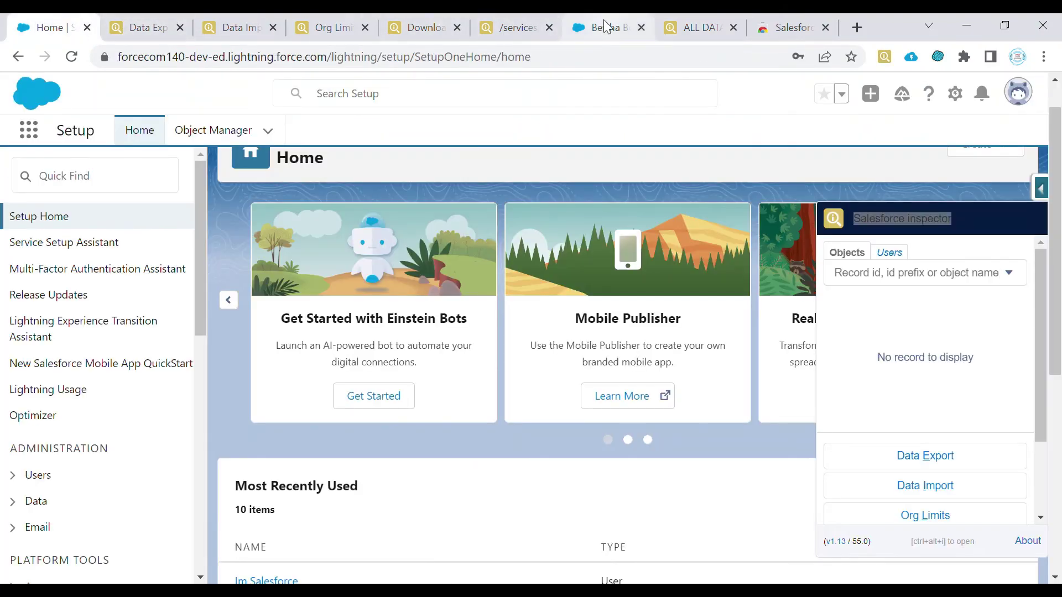
click(603, 25)
click(492, 128)
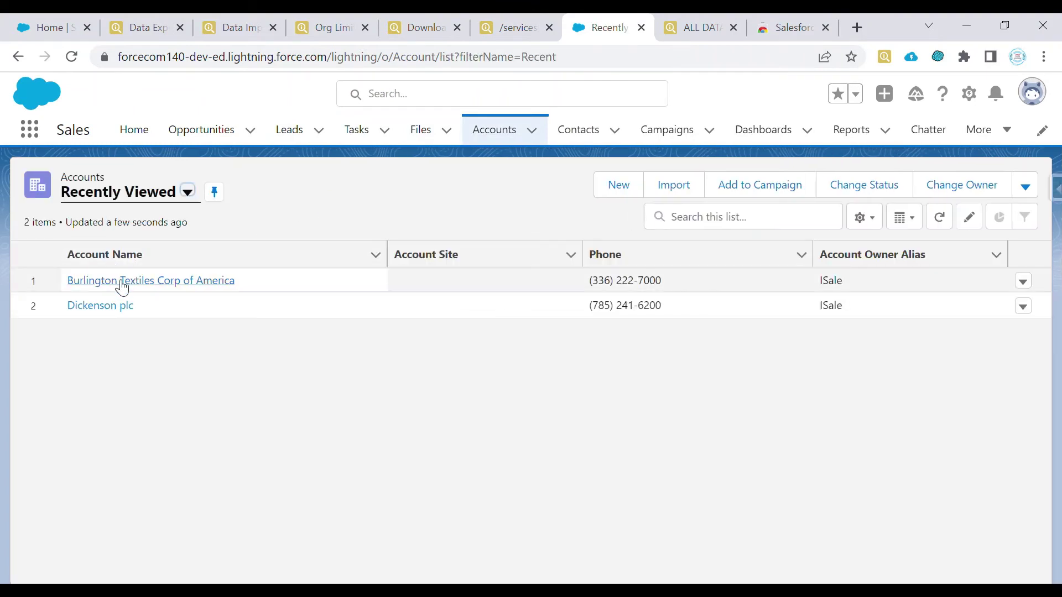
click(115, 280)
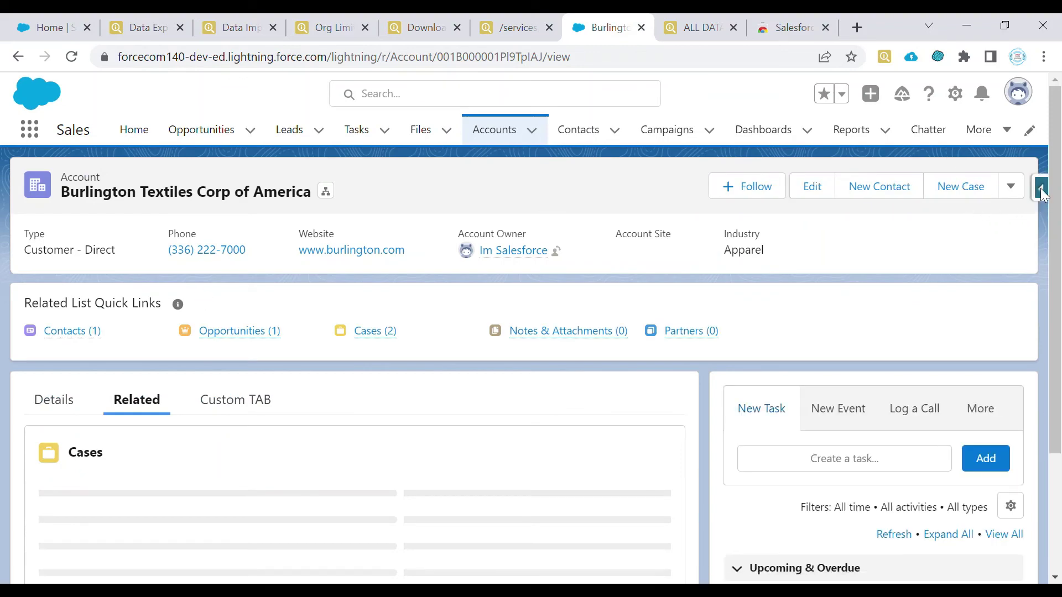
click(1041, 193)
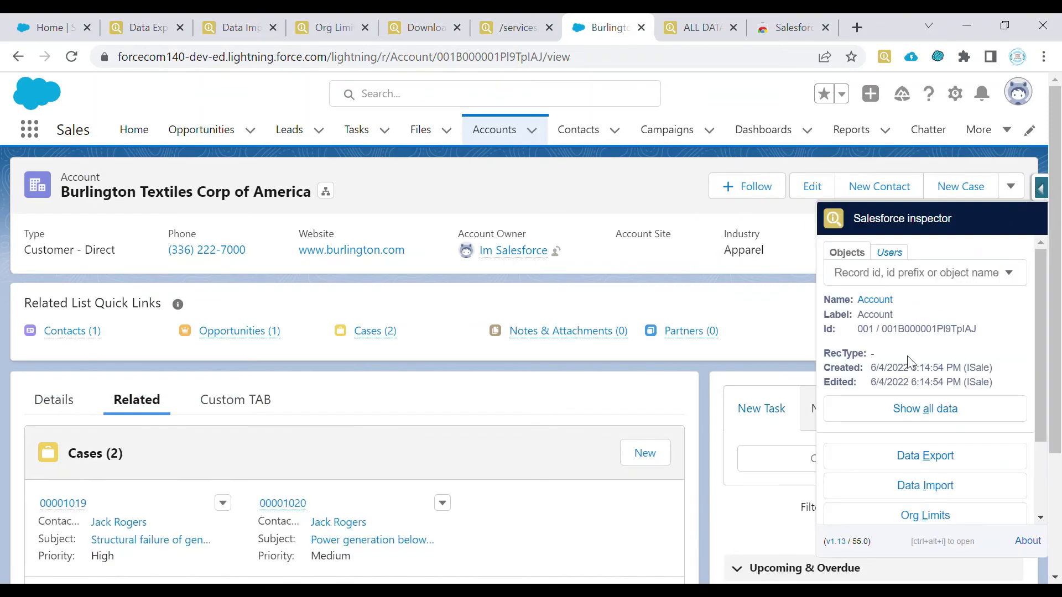
click(924, 408)
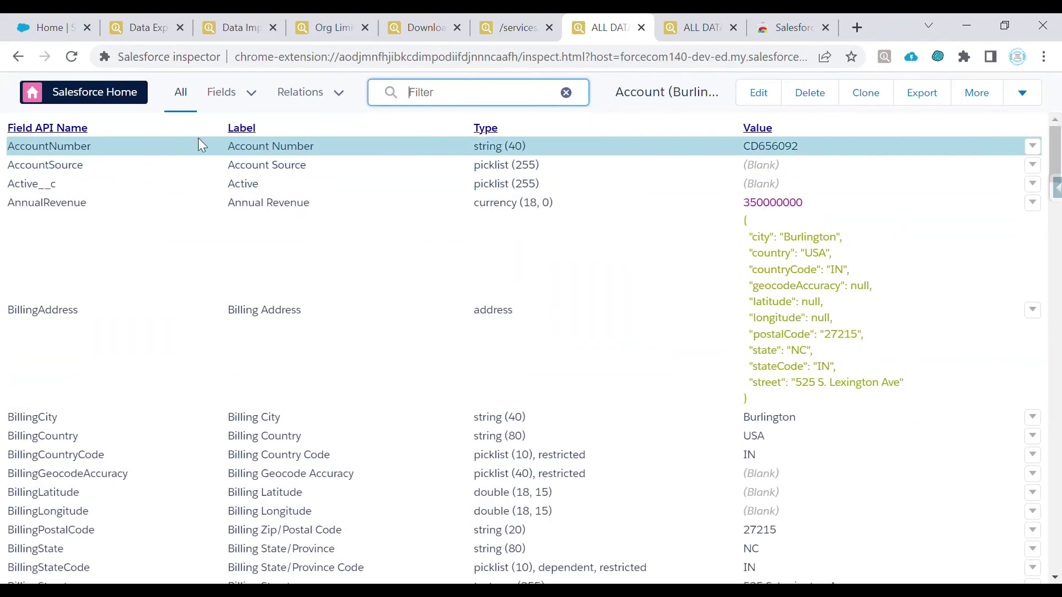
Show the account's relationships, filter Relationship Name by 'contact', then clear the filter.
click(310, 95)
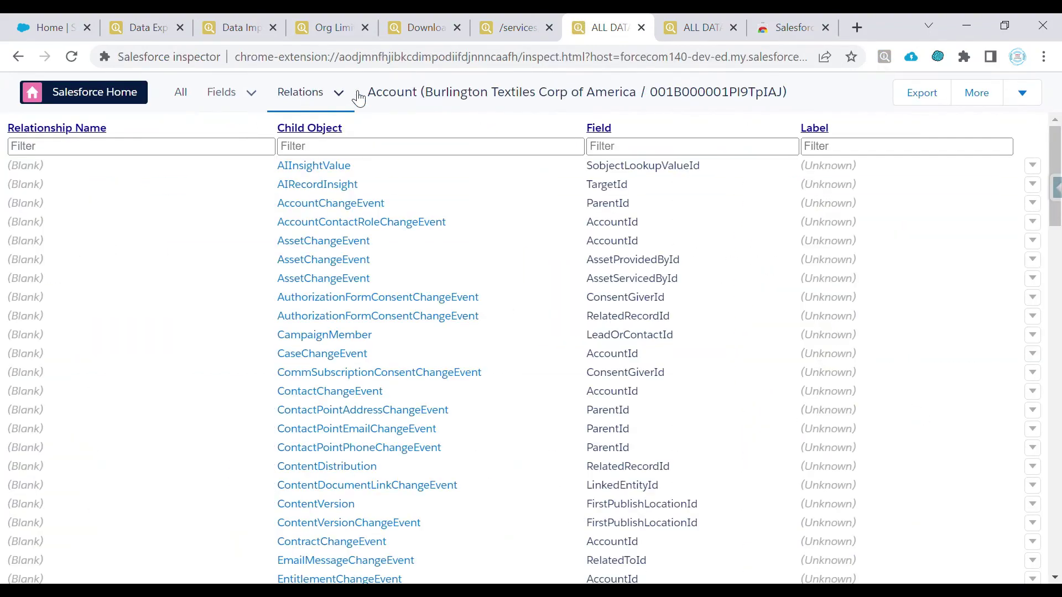
click(248, 151)
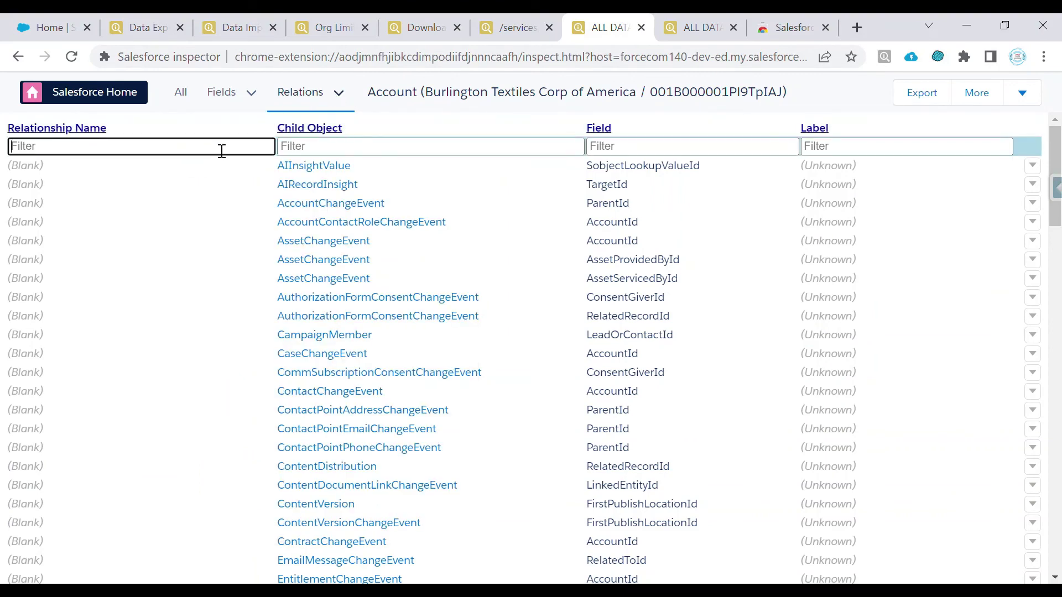
text(contact)
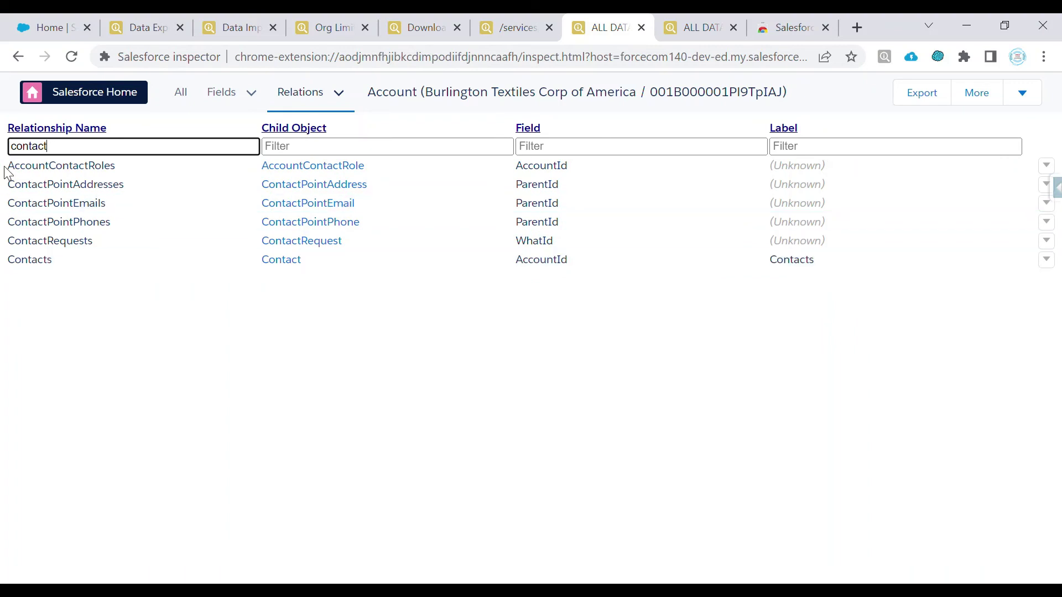
drag(49, 146, 10, 146)
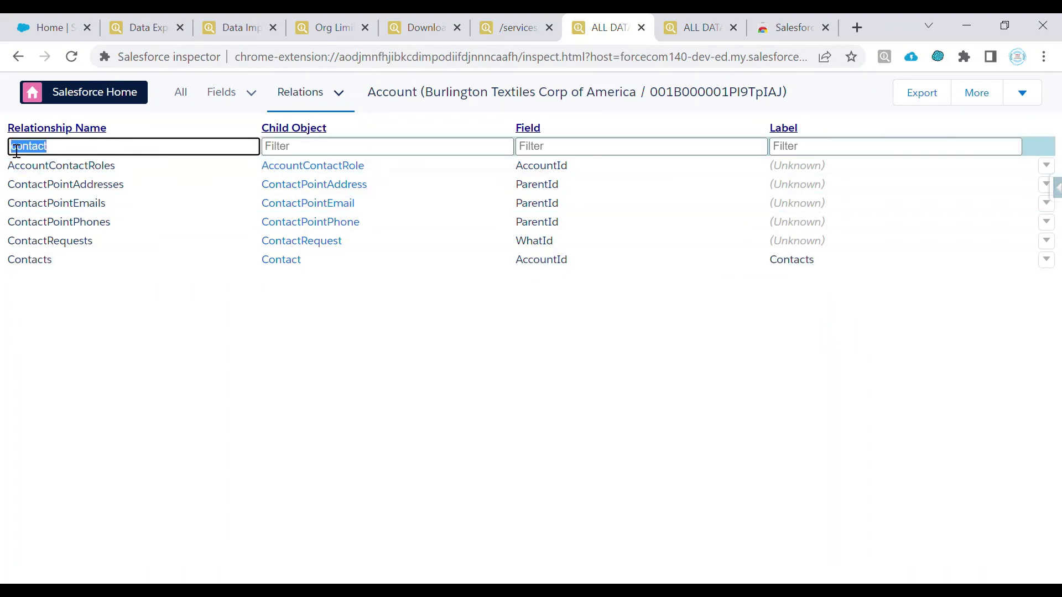
key(BackSpace)
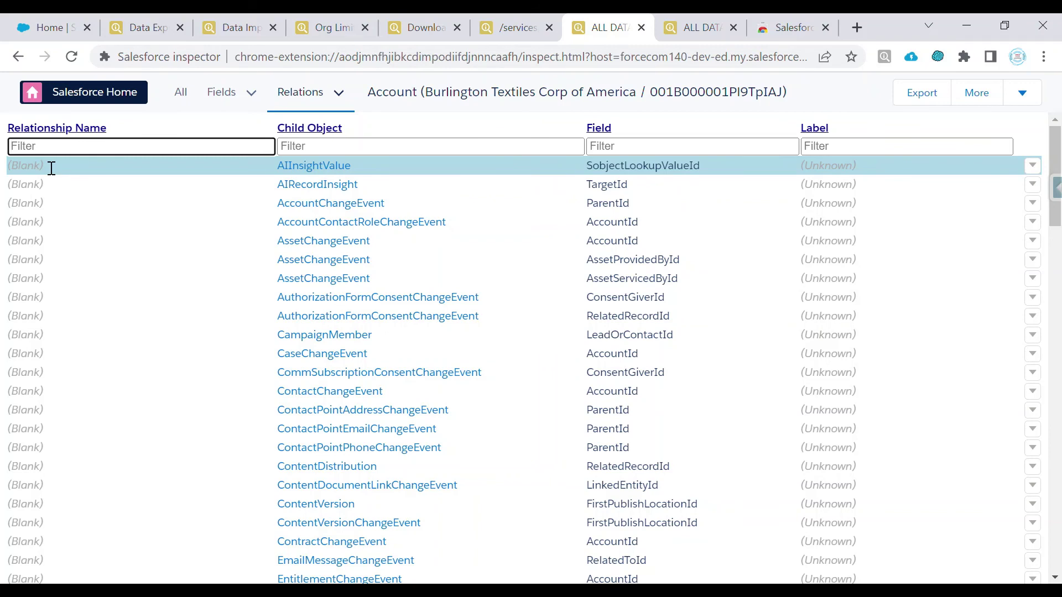
Filter the Child Object column by 'oppo', then clear it to show all relationships.
click(342, 148)
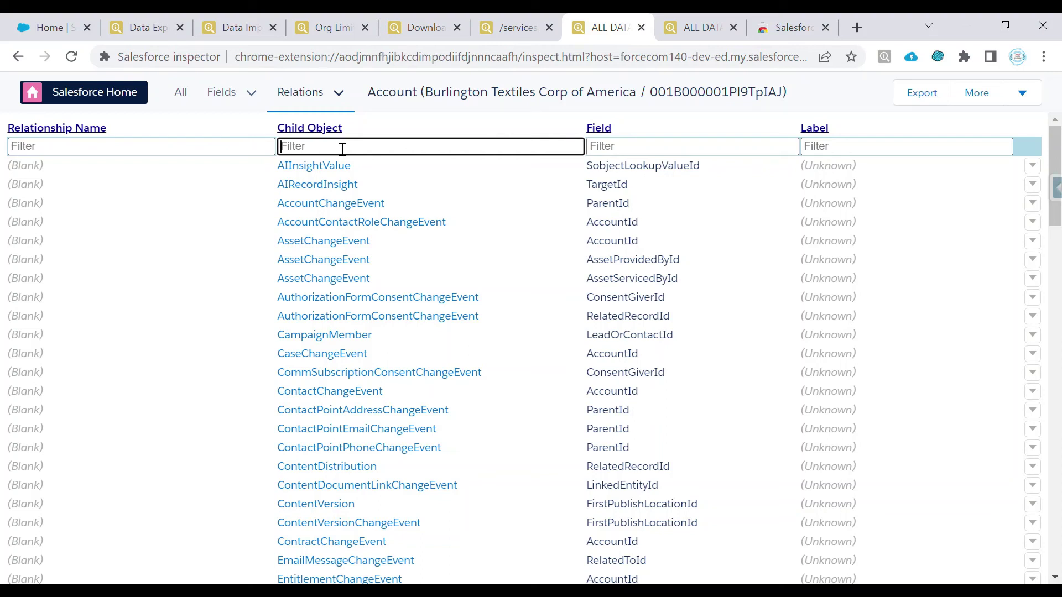
text(oppot)
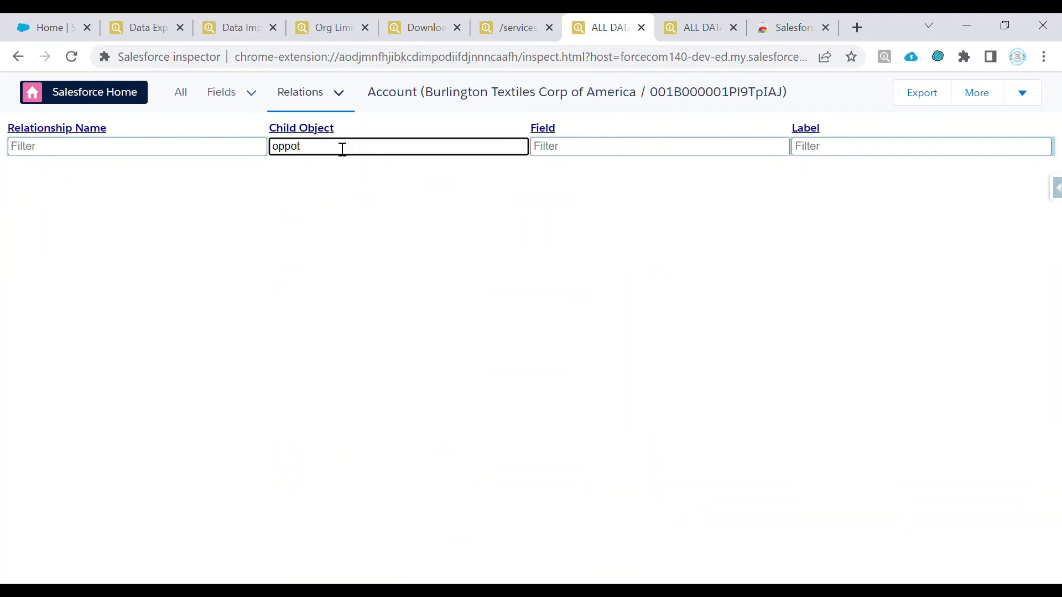
key(BackSpace)
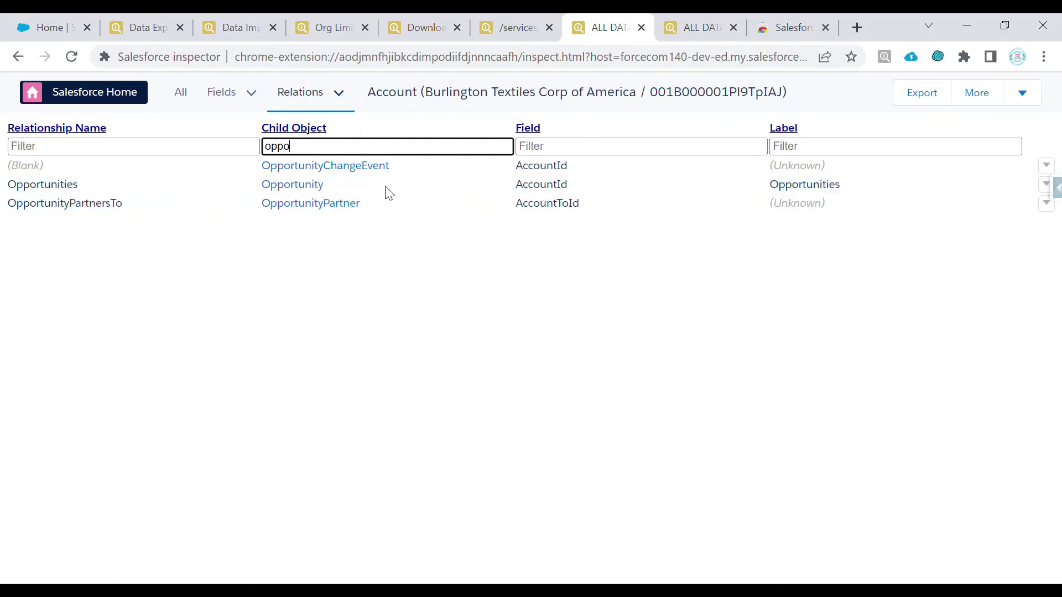
drag(336, 153, 242, 160)
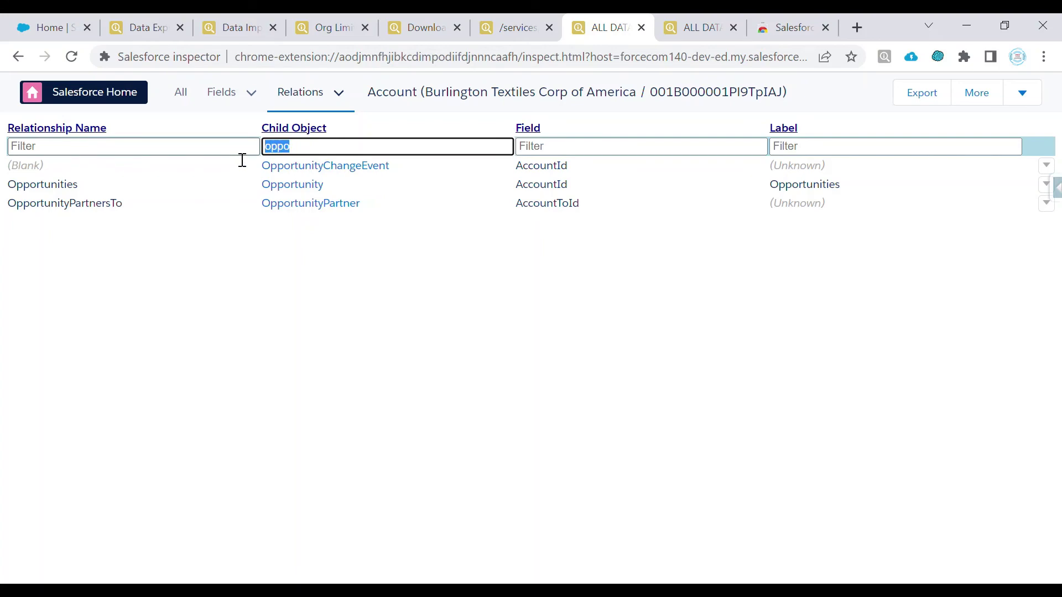
click(322, 155)
drag(322, 157, 253, 156)
key(BackSpace)
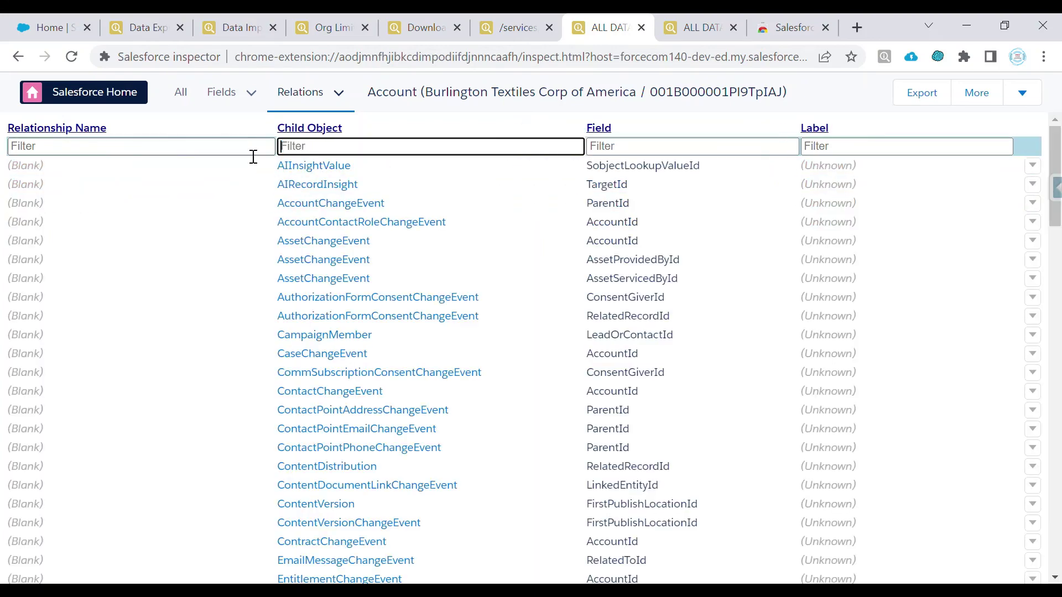
On Setup Home, search the inspector's Users lookup for 'test', clear it, and open the current user's details.
click(71, 26)
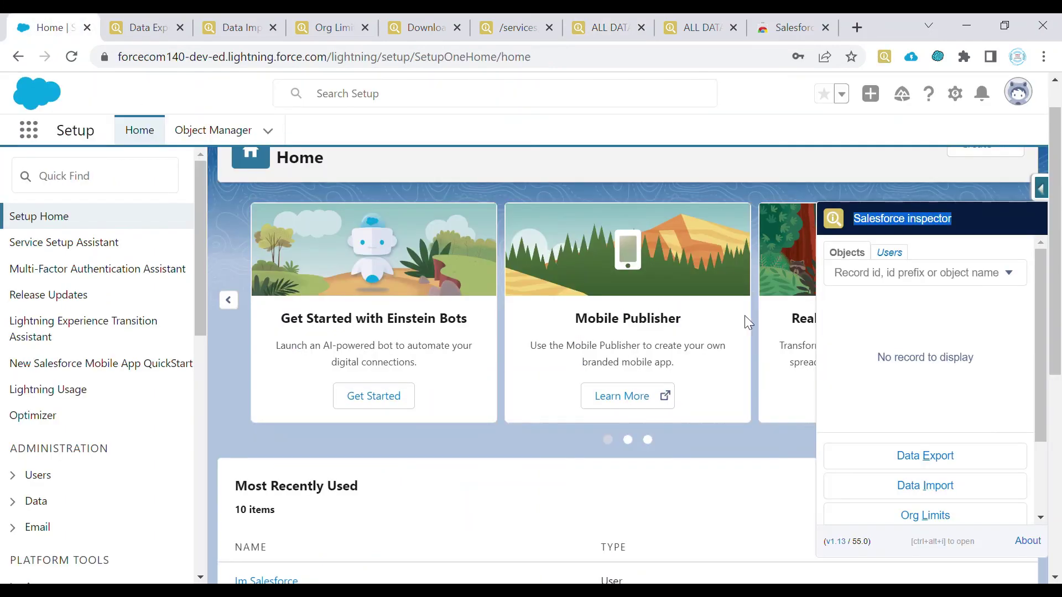
click(898, 254)
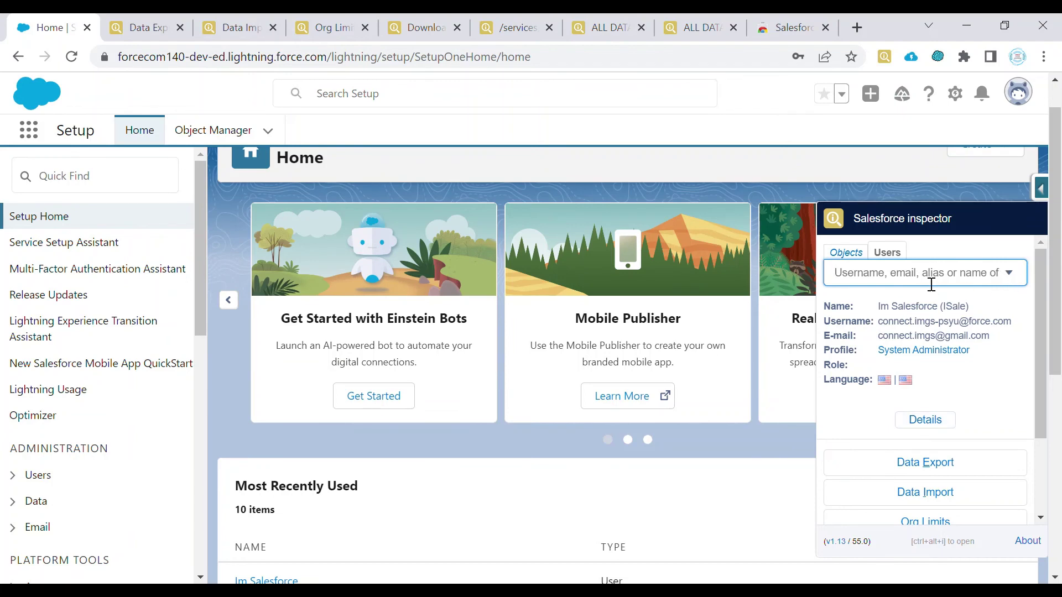
text(test)
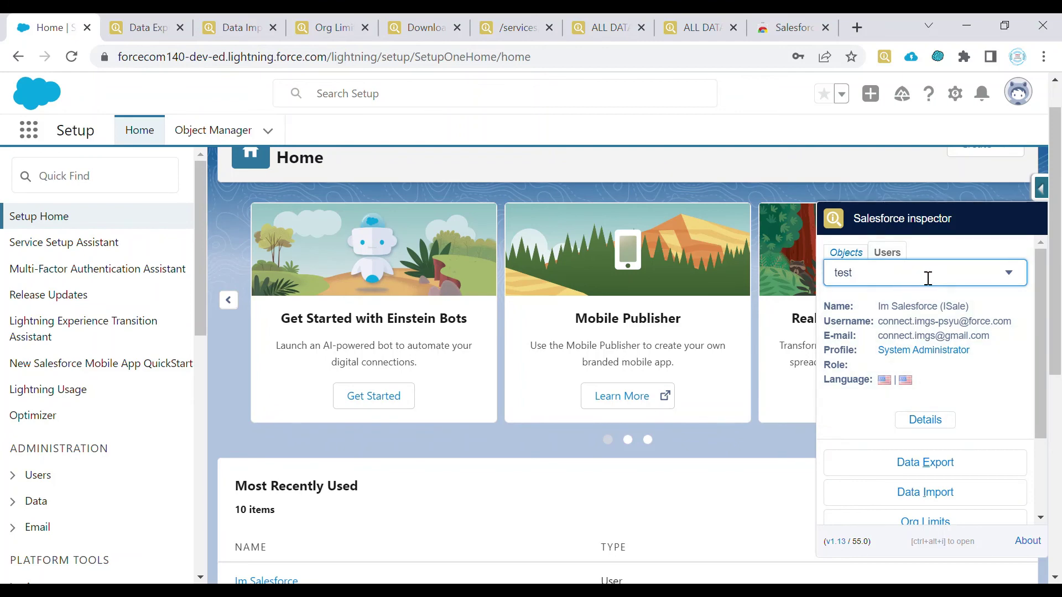
key(BackSpace)
key(BackSpace)
key(BackSpace)
key(BackSpace)
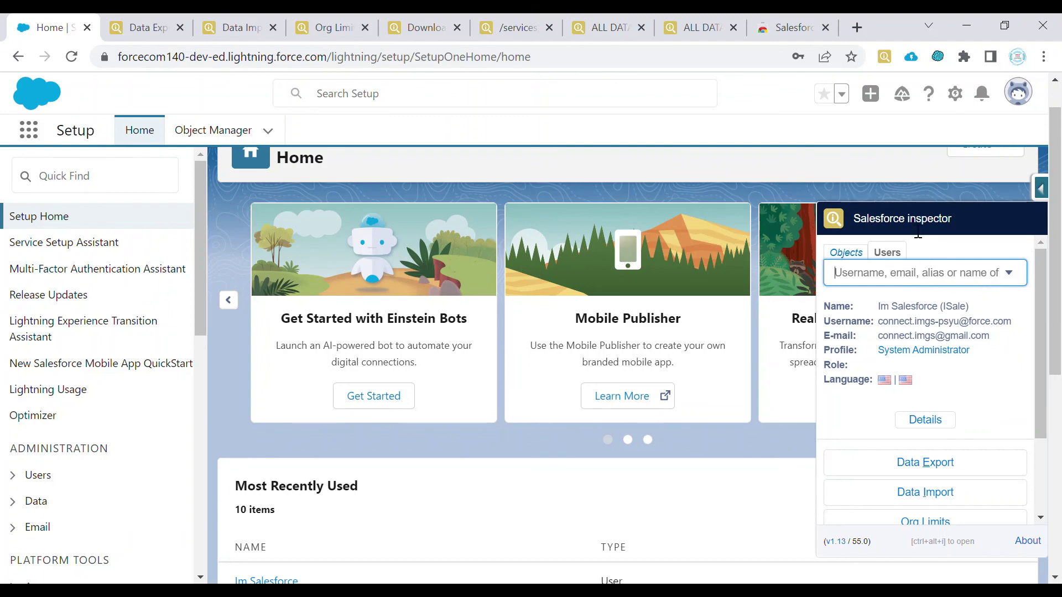
click(923, 420)
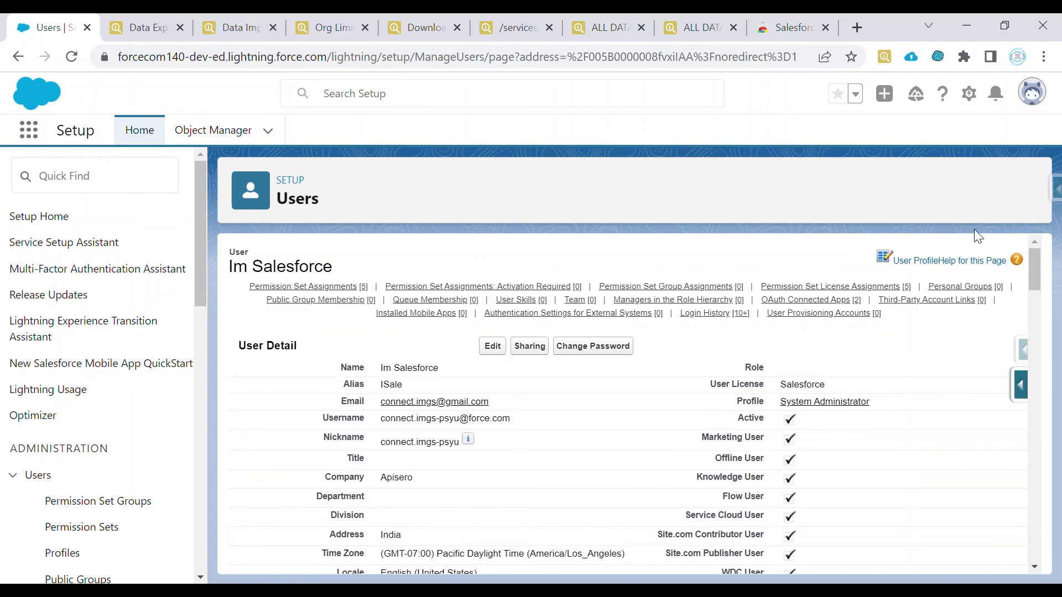
Scroll through the current user's User Detail record to review settings like time zone and locale.
mouse_move(1037, 274)
mouse_down()
mouse_move(1032, 551)
mouse_move(1036, 260)
mouse_up()
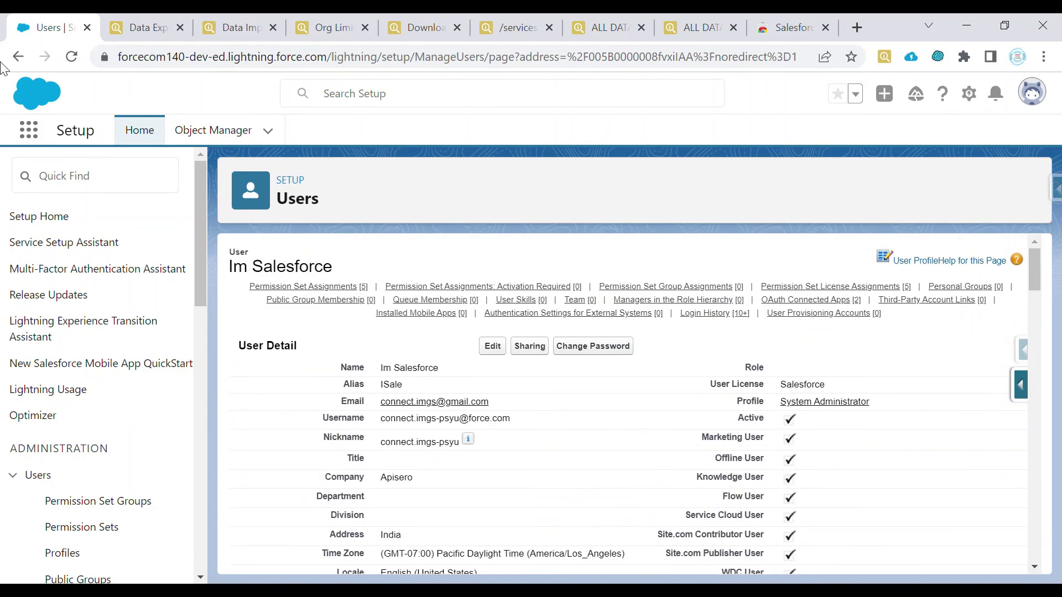